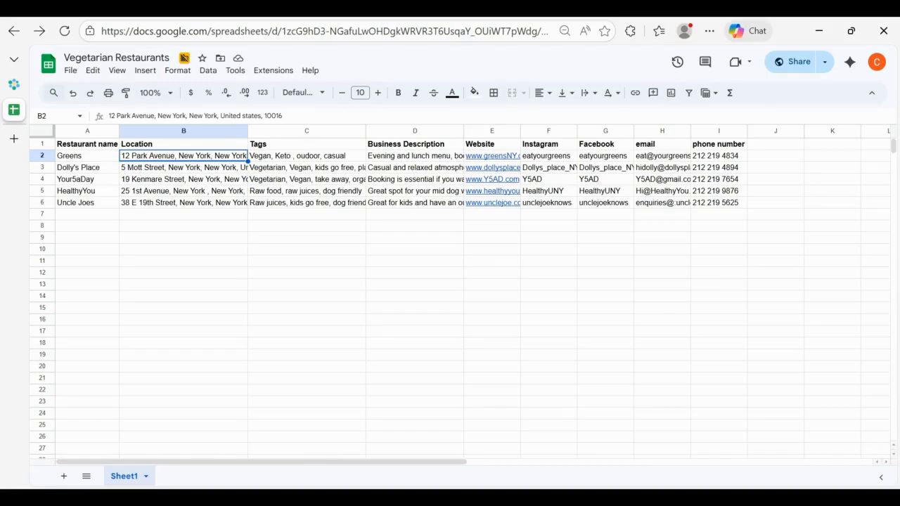
Select the tags of the Greens restaurant, switch to the Community Box dashboard and open the Form Designer
left_click(285, 161)
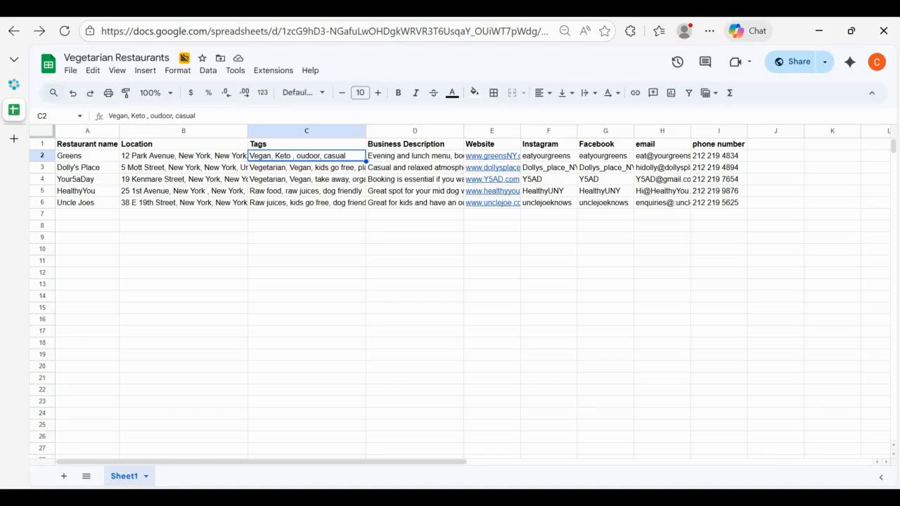
left_click(15, 84)
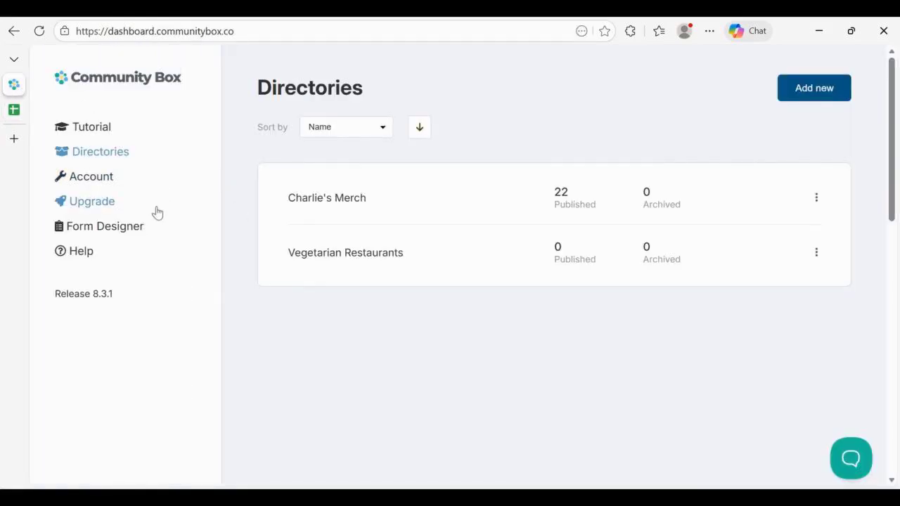
left_click(118, 231)
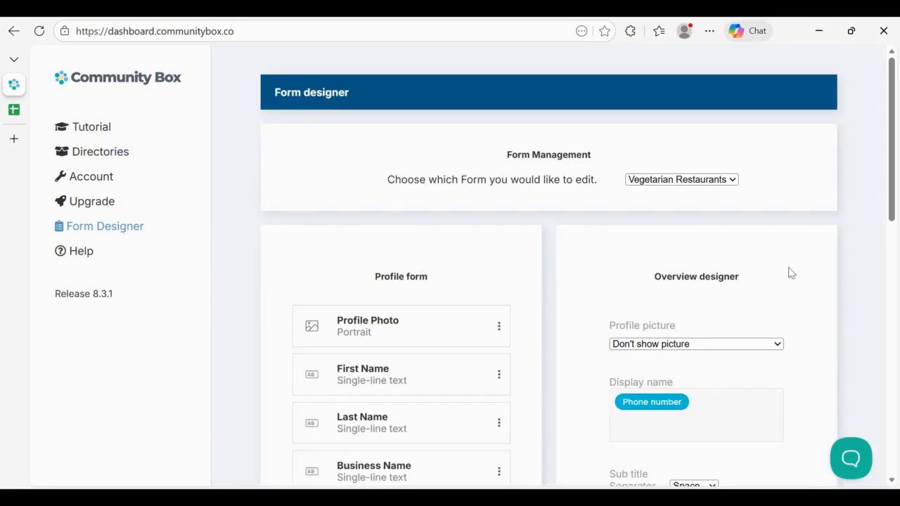
Delete the First Name field from the Vegetarian Restaurants profile form
scroll(790, 271, "down", 1)
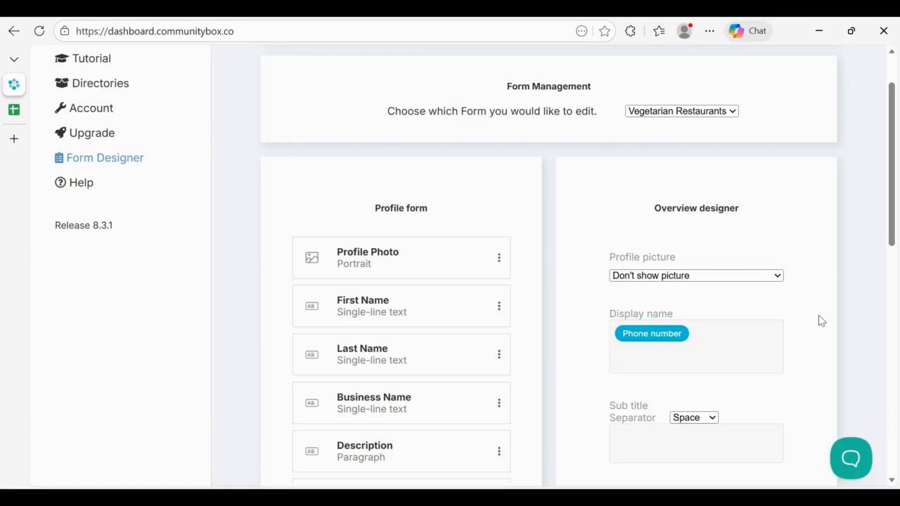
scroll(821, 321, "down", 1)
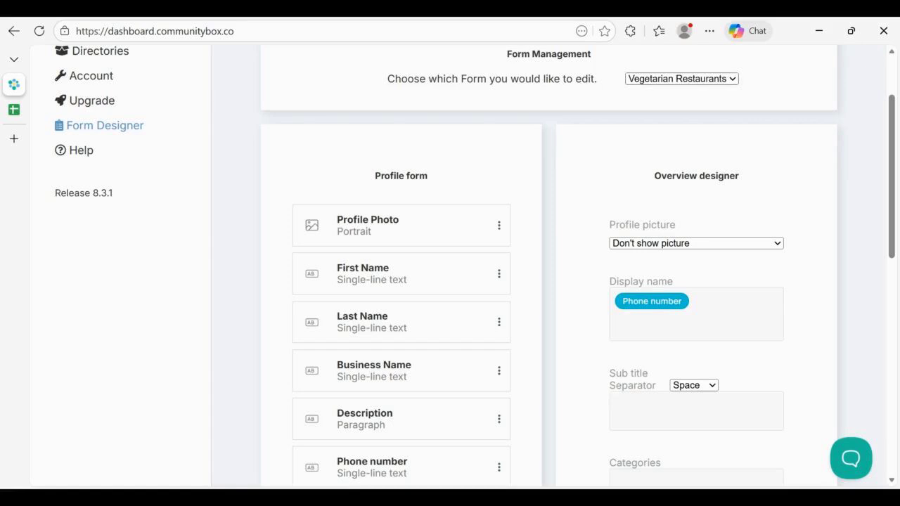
left_click(699, 109)
scroll(809, 209, "down", 3)
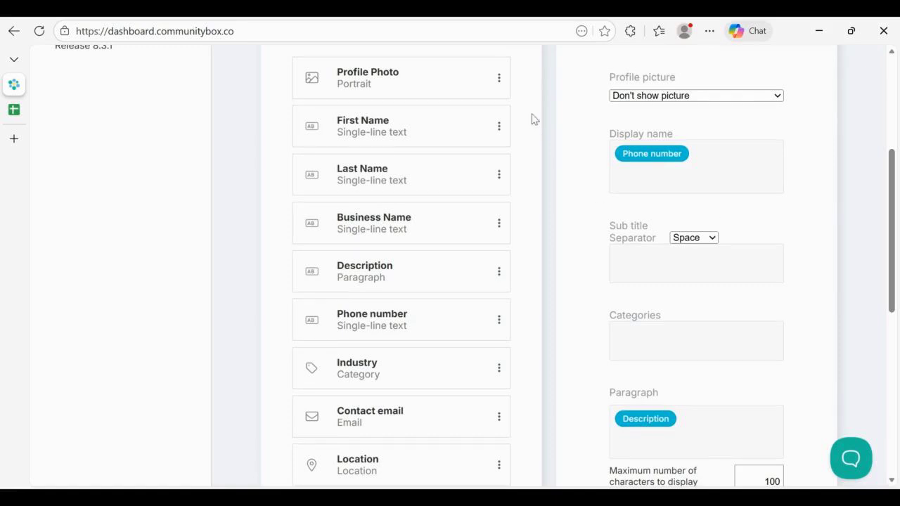
scroll(533, 121, "up", 1)
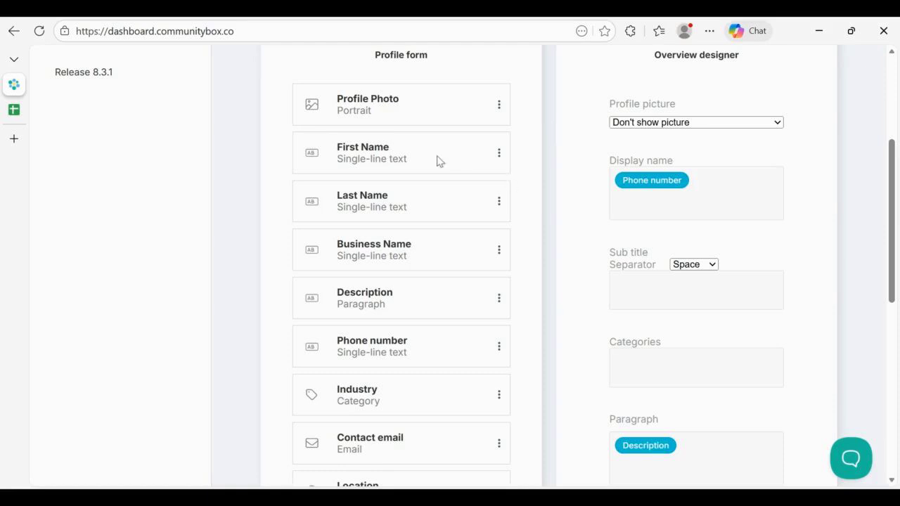
left_click(499, 153)
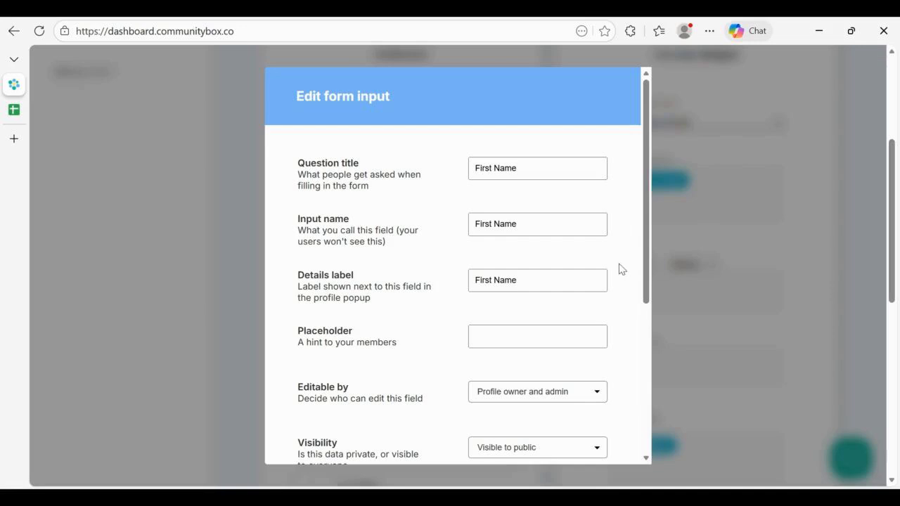
scroll(620, 269, "down", 4)
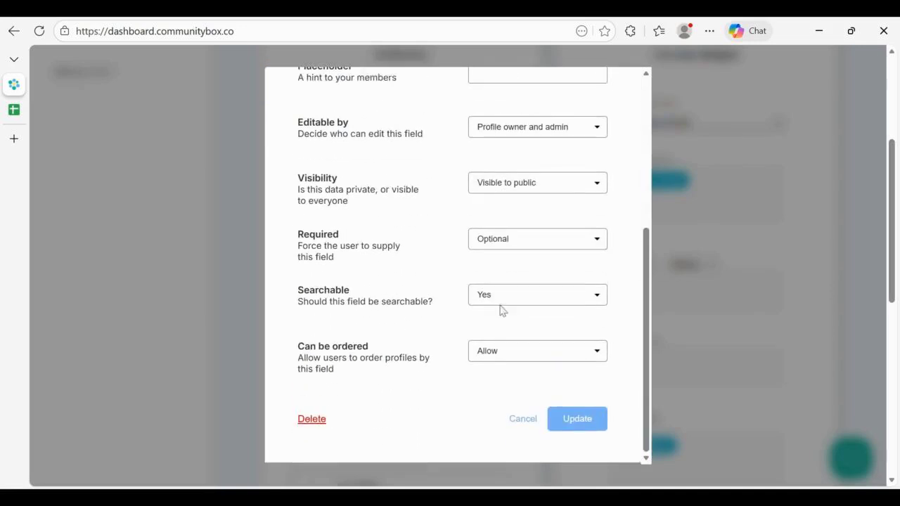
left_click(313, 425)
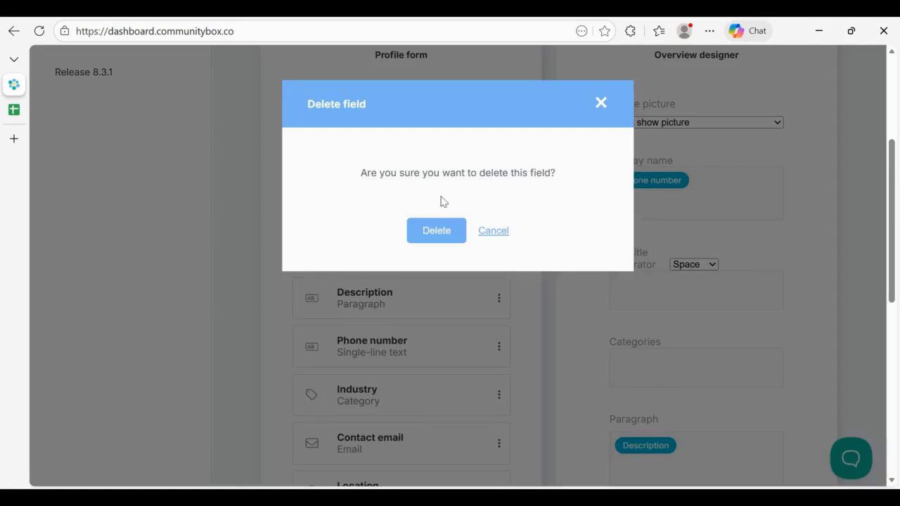
left_click(434, 238)
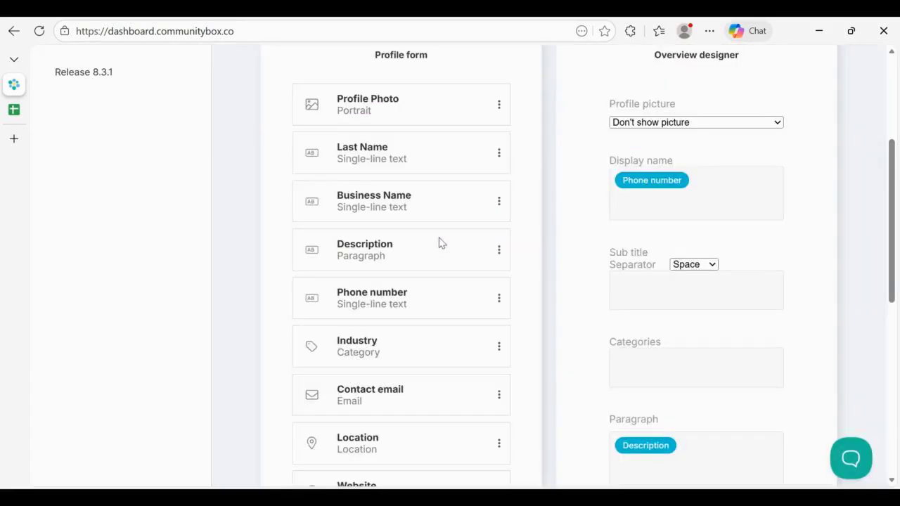
Delete the Last Name field from the profile form
left_click(498, 158)
scroll(418, 326, "down", 3)
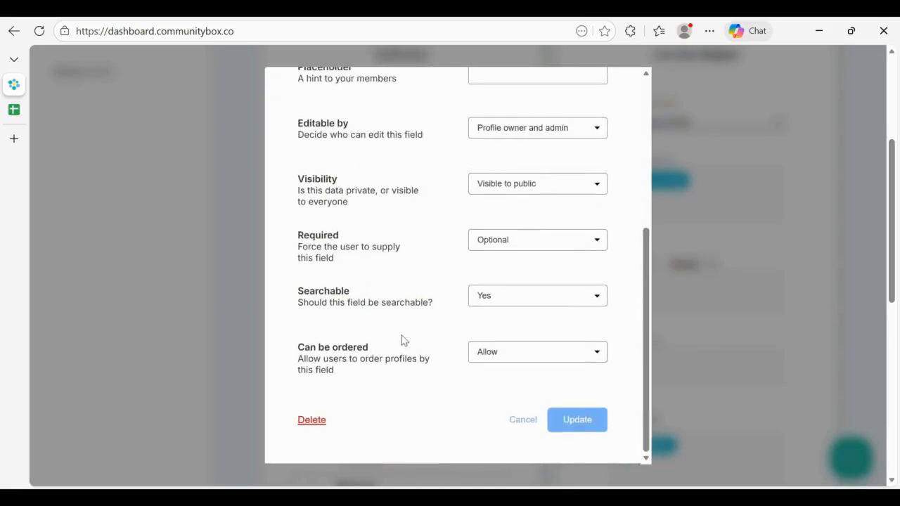
left_click(306, 427)
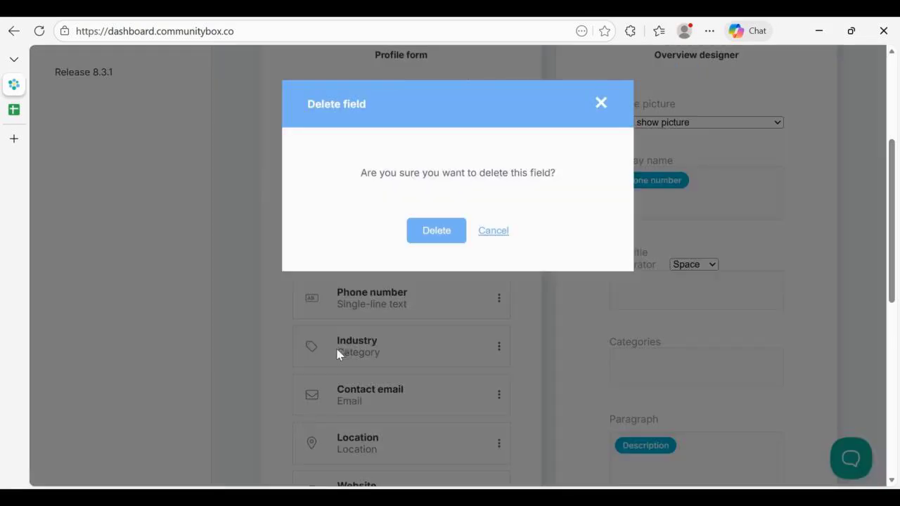
left_click(433, 239)
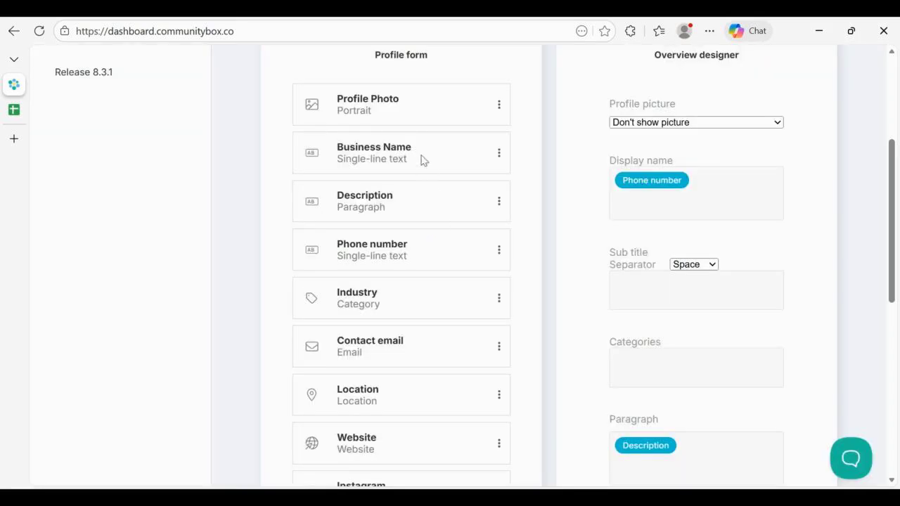
Rename the Business Name field's question title, input name and details label to "Restaurant Name" and save the field
left_click(498, 156)
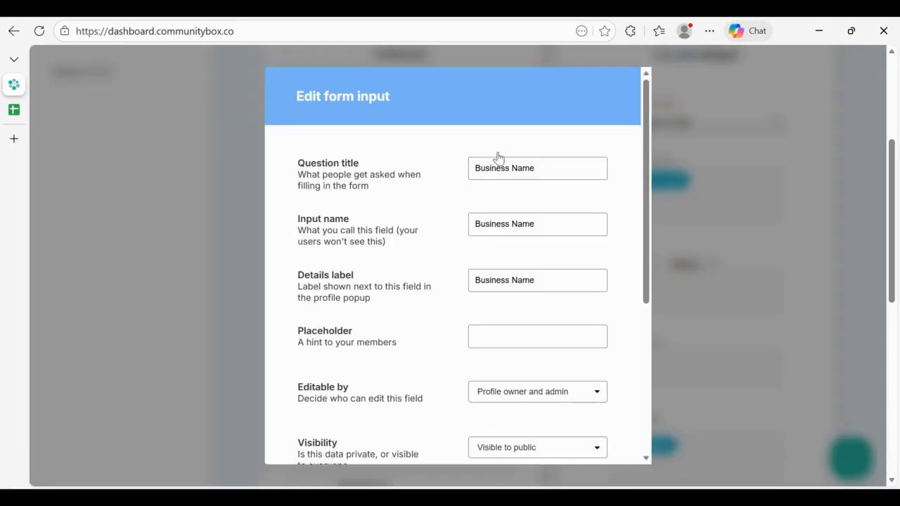
double_click(493, 168)
type("Restaurant")
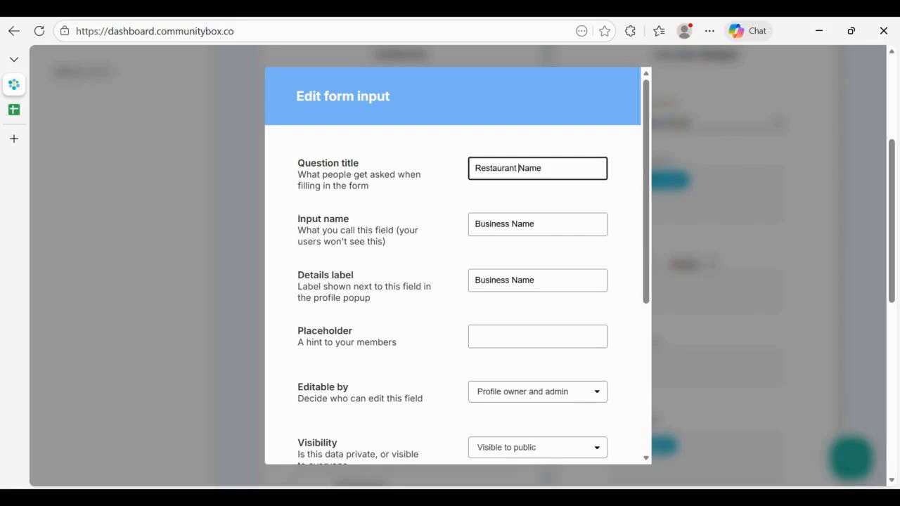
key("ctrl+shift+Left")
key("ctrl+c")
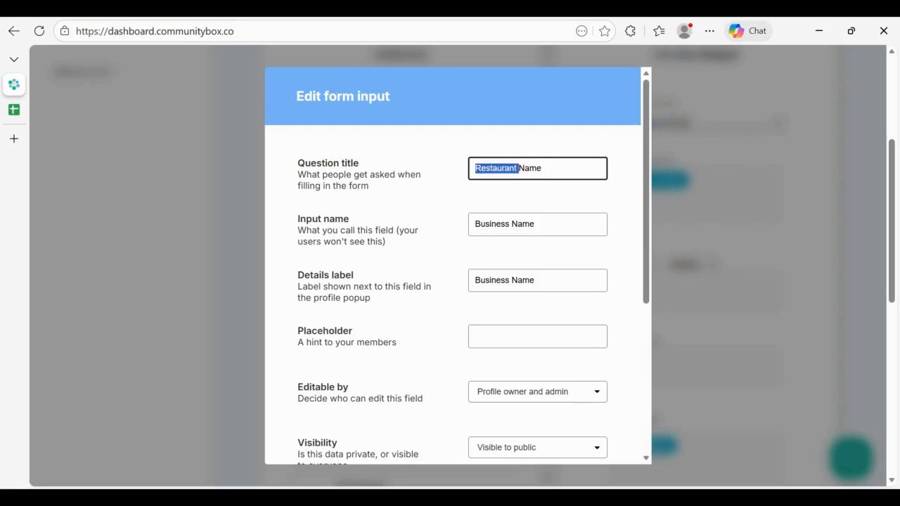
double_click(492, 224)
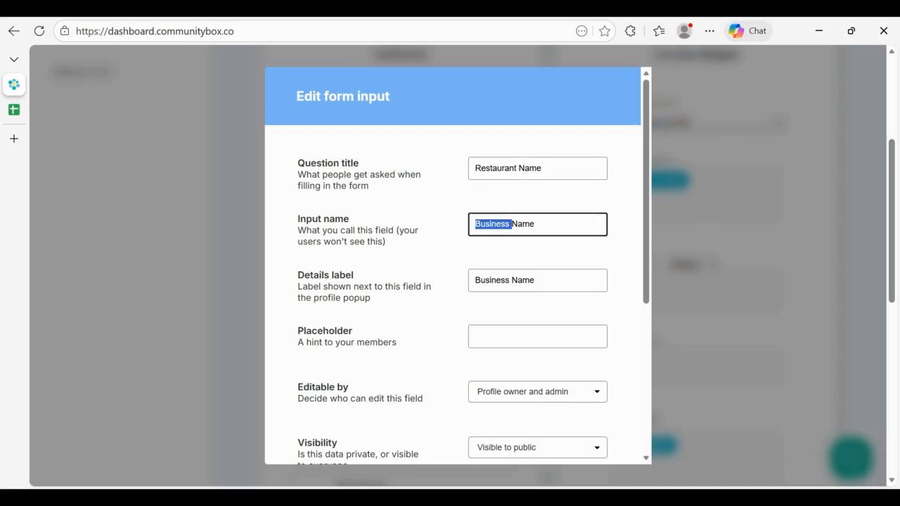
key("ctrl+v")
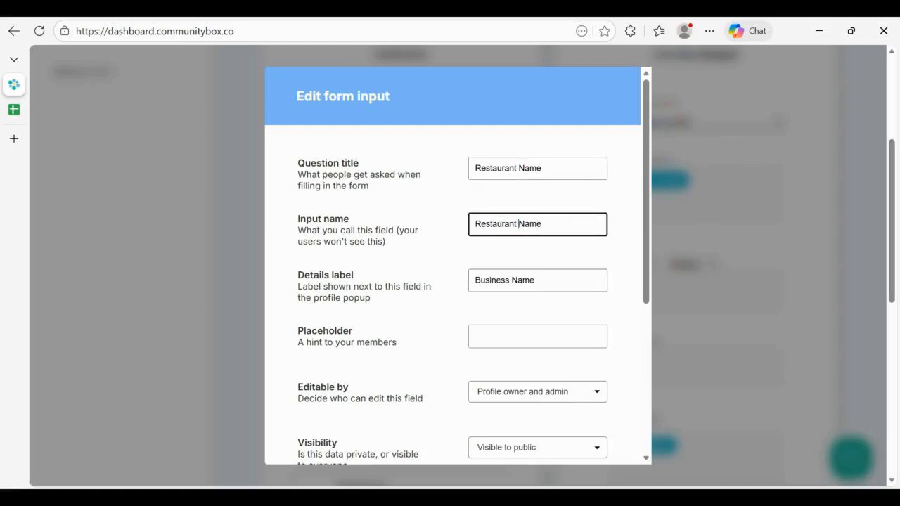
left_click(491, 280)
double_click(491, 279)
key("ctrl+v")
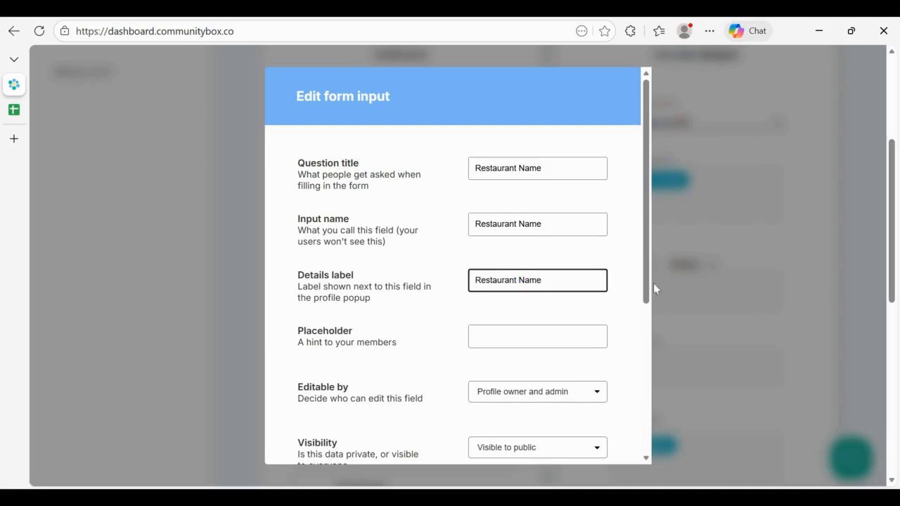
scroll(626, 309, "down", 4)
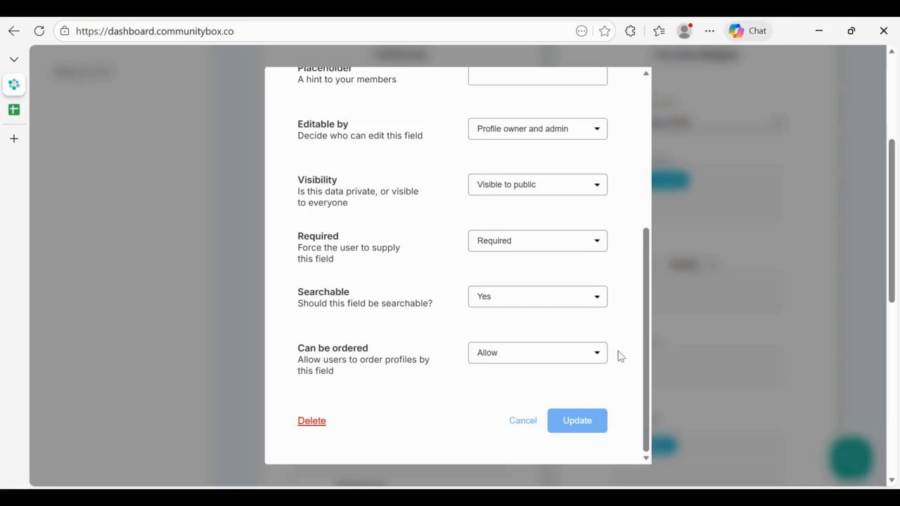
left_click(586, 421)
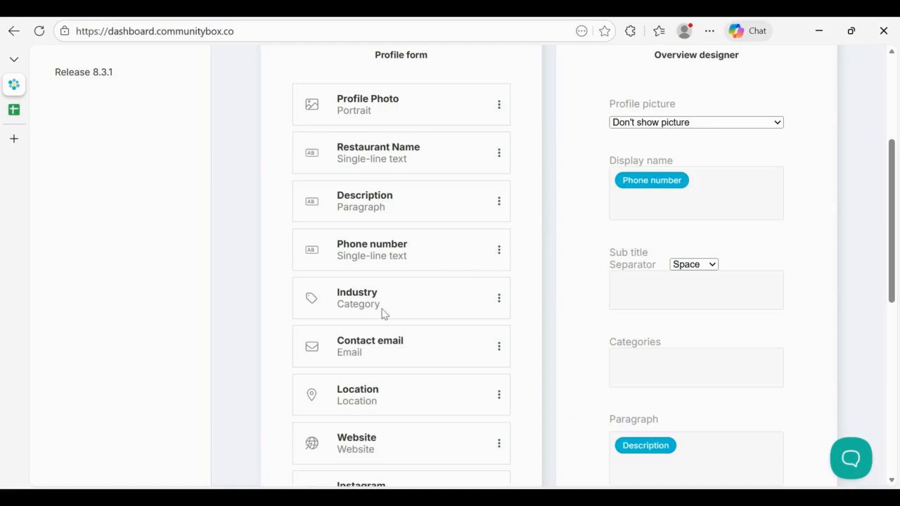
Set the Industry field's question title to "Known for" and its input name and details label to "Know for"
left_click(499, 303)
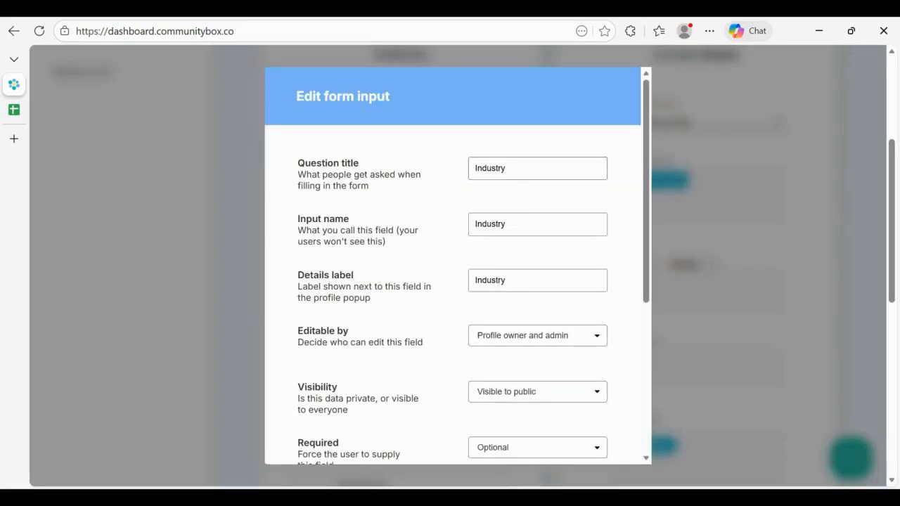
double_click(470, 172)
type("Kn")
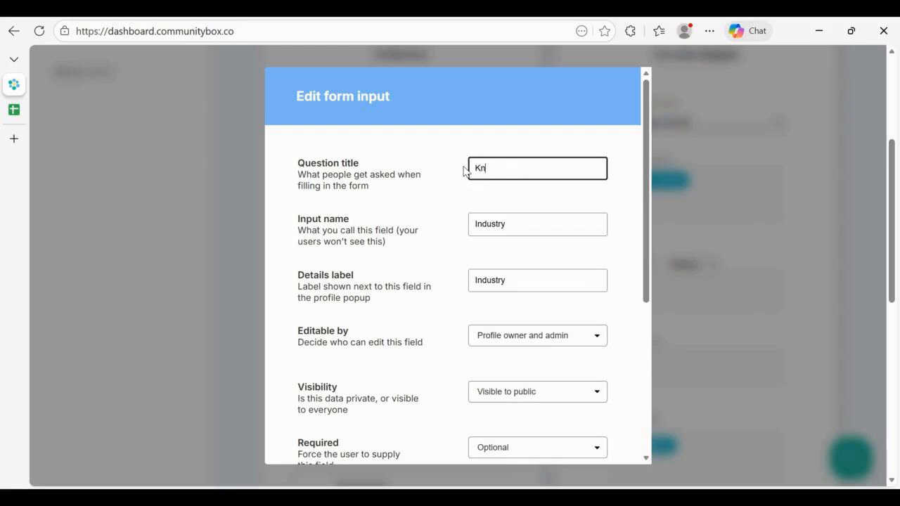
type("own for")
key("Tab")
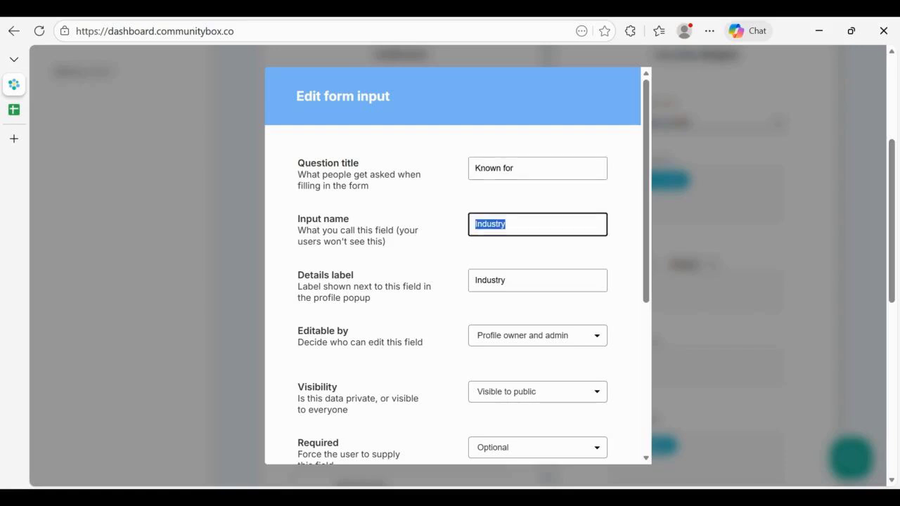
type("Know for")
key("Tab")
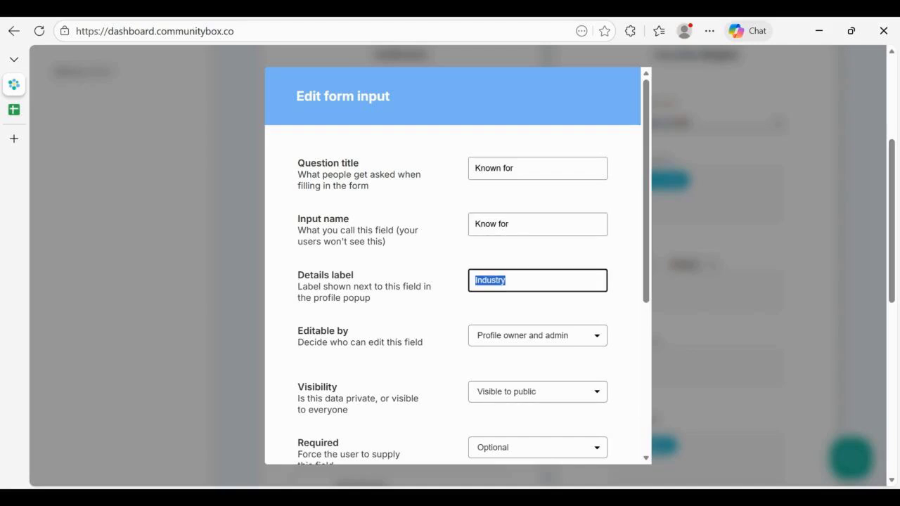
type("Know for")
Allow members to select any number of tags in this category field and save it
scroll(623, 356, "down", 4)
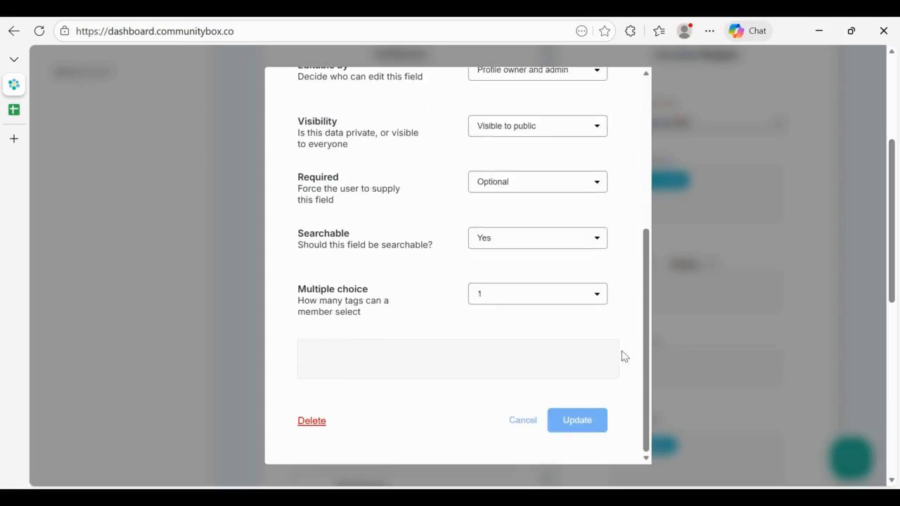
left_click(594, 298)
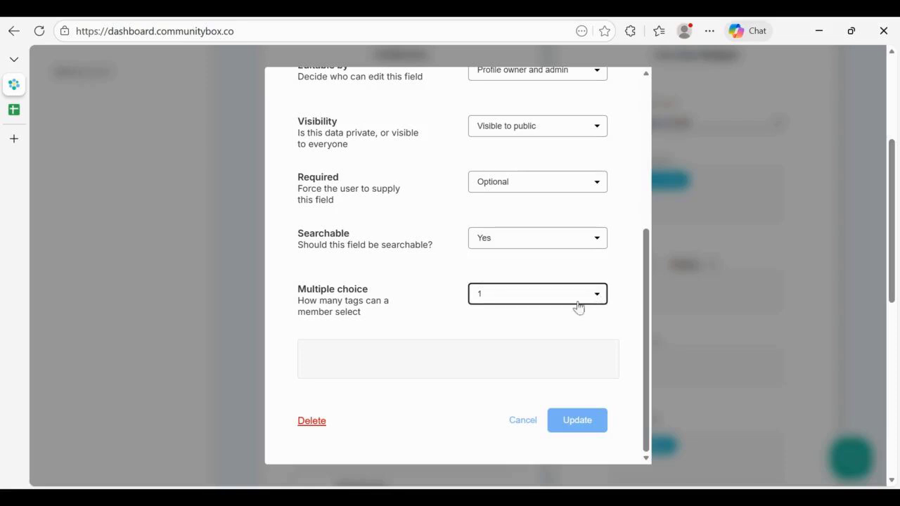
key("Up")
left_click(426, 322)
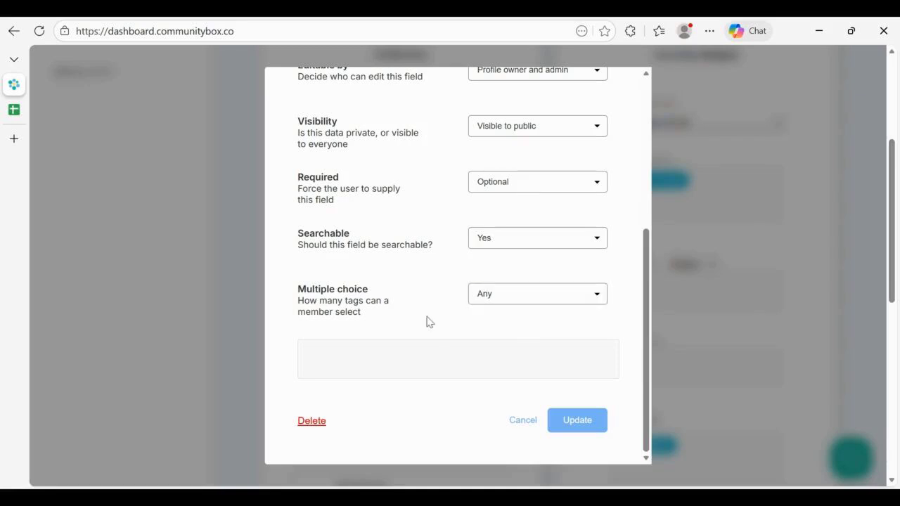
left_click(593, 426)
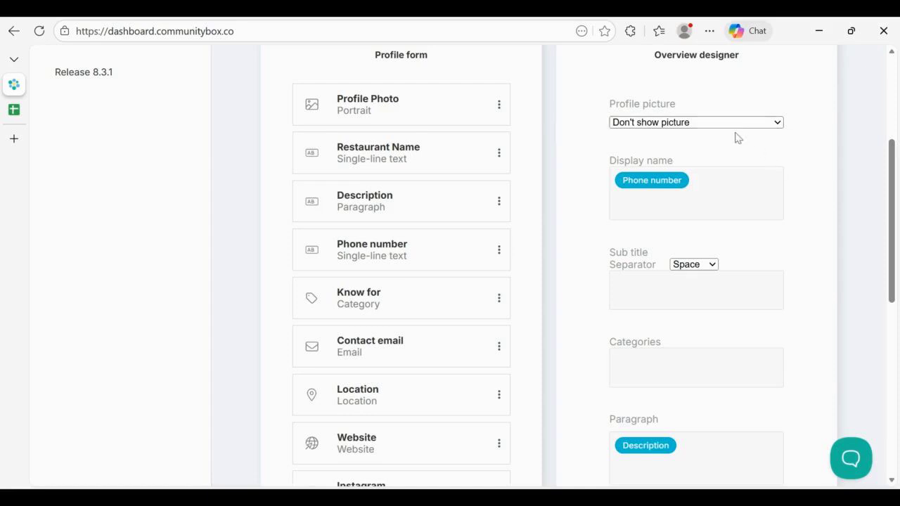
Set the overview's profile picture to Profile Photo and replace Phone number with Restaurant Name as the display name
left_click(734, 156)
left_click(819, 186)
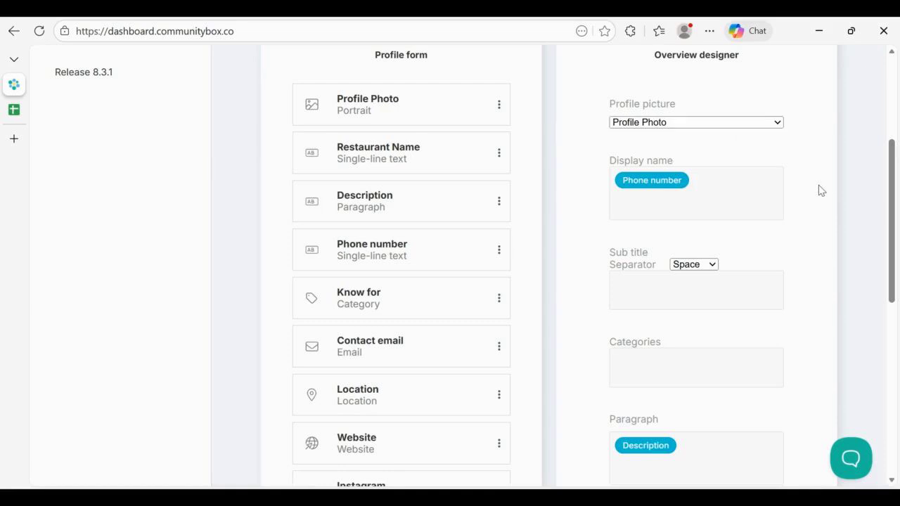
left_click(693, 201)
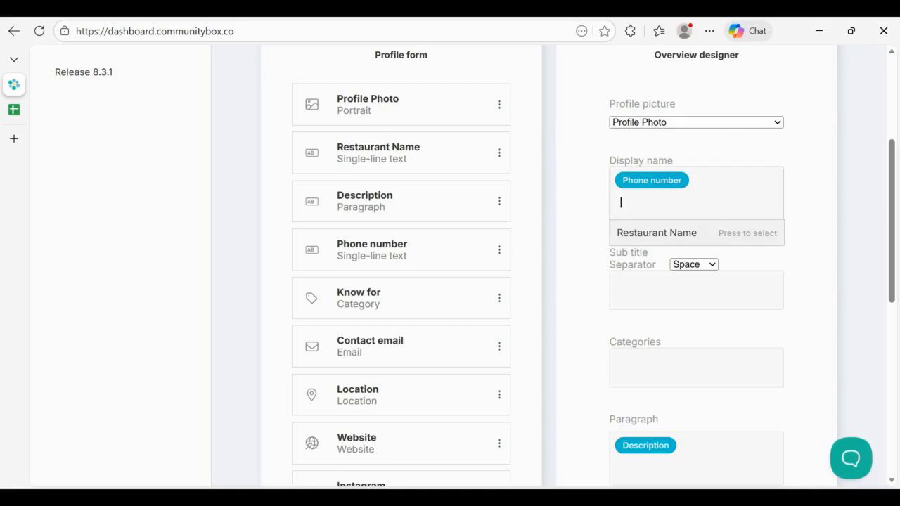
left_click(633, 232)
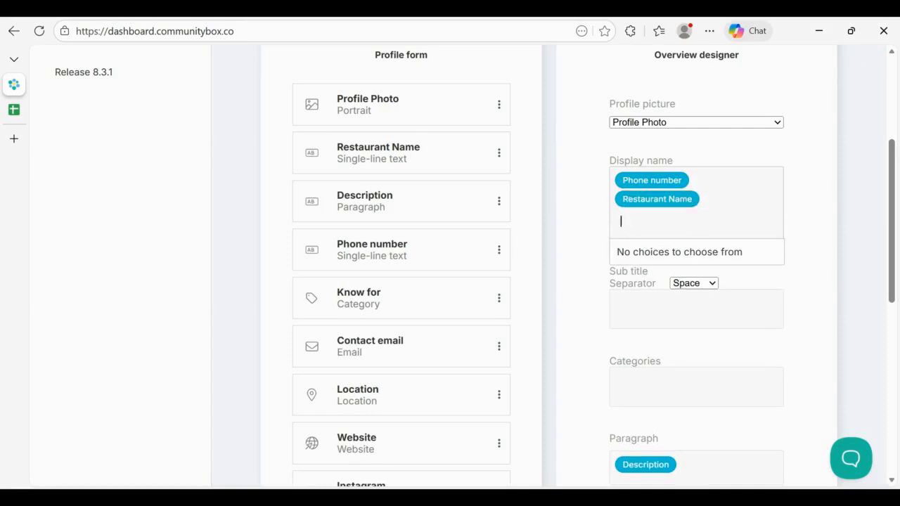
key("BackSpace")
key("BackSpace")
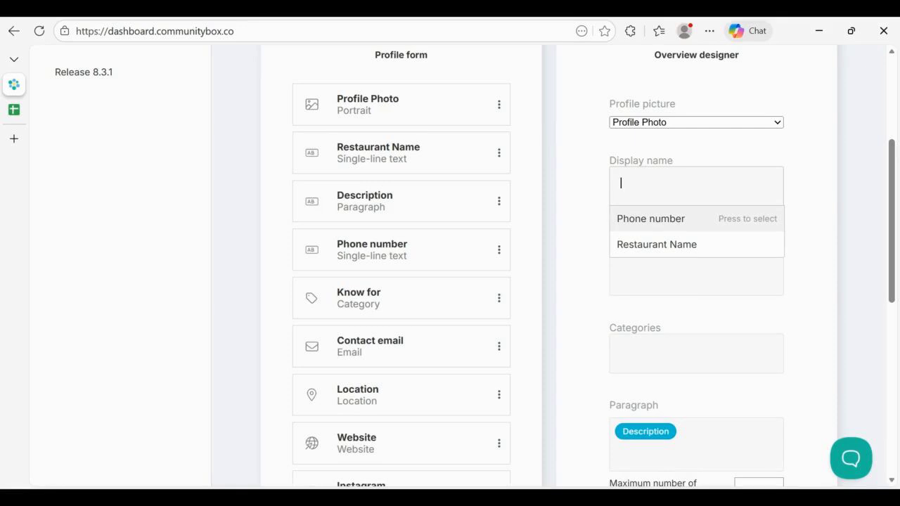
left_click(706, 245)
Set the overview's sub title to Phone number and its categories to Know for
left_click(664, 290)
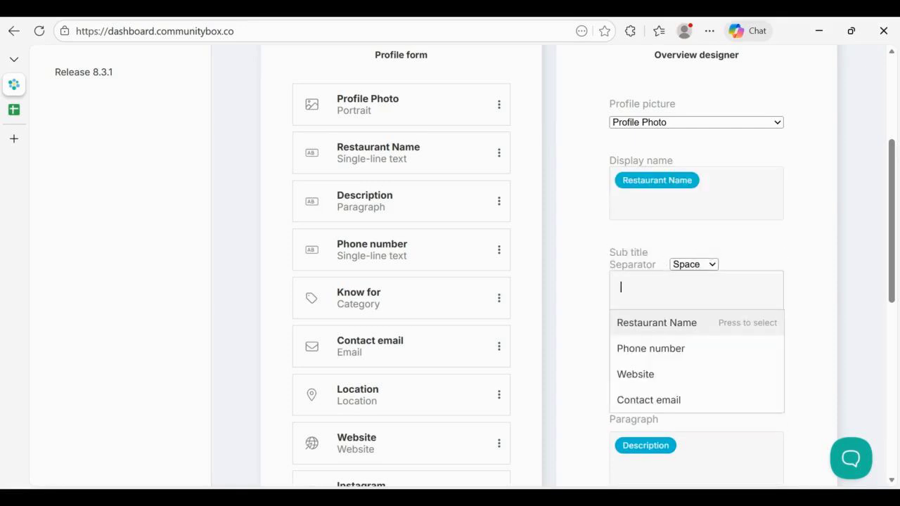
left_click(667, 352)
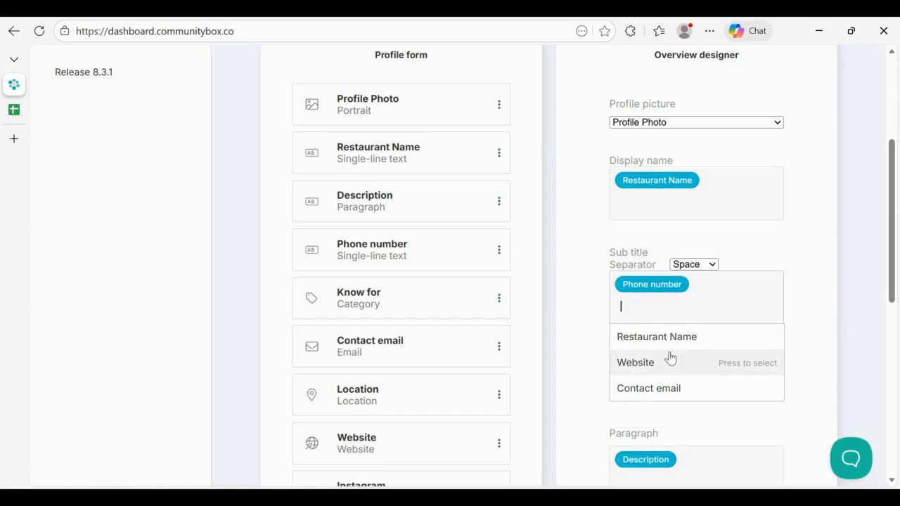
left_click(800, 325)
scroll(801, 326, "down", 2)
left_click(685, 232)
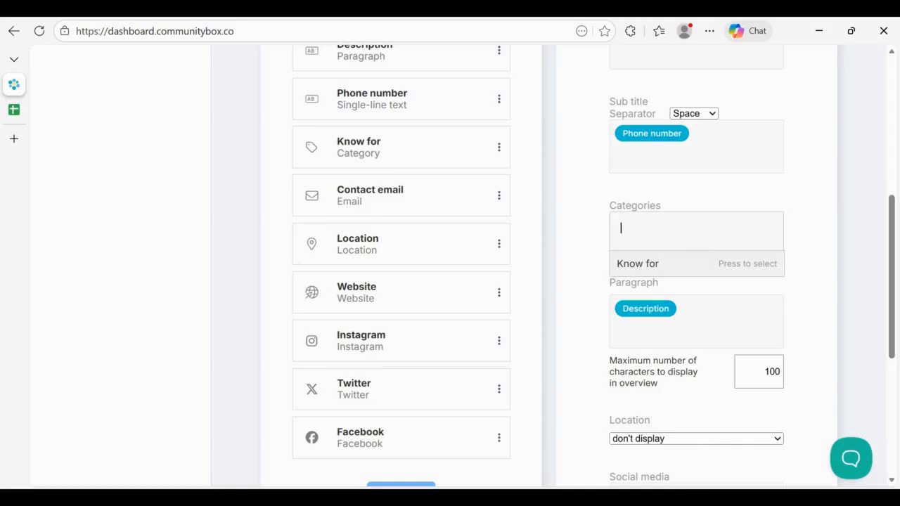
left_click(689, 277)
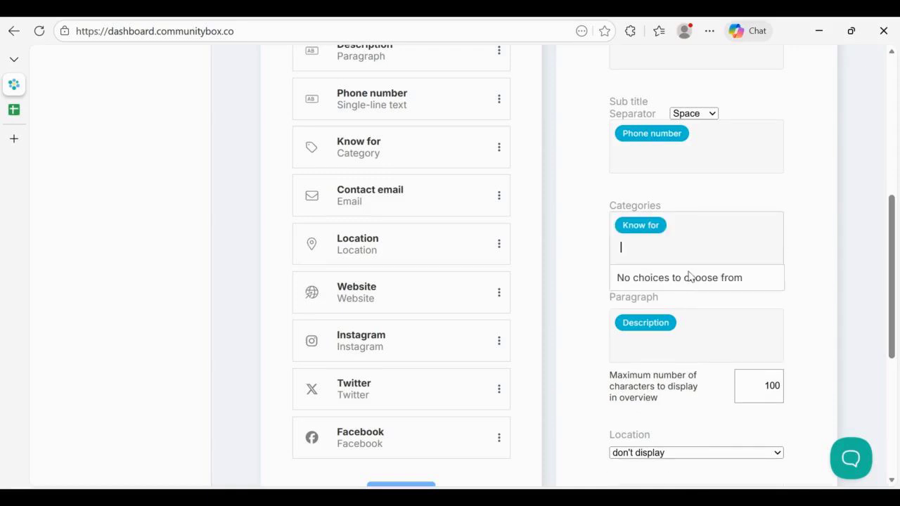
left_click(808, 262)
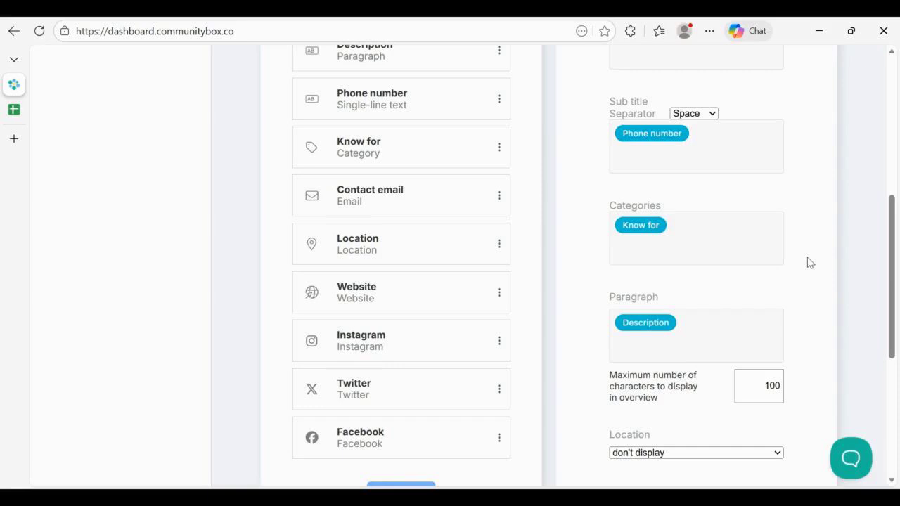
Remove Description from the overview's Paragraph section
scroll(809, 262, "down", 2)
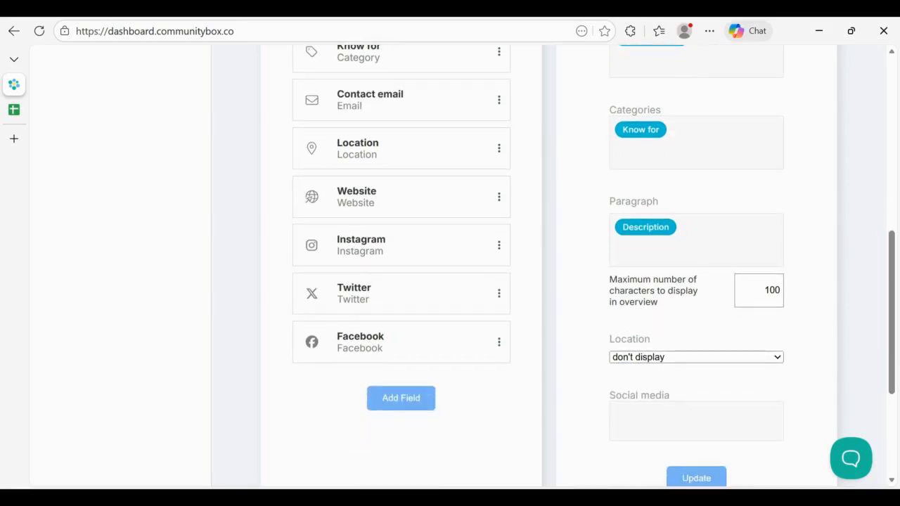
left_click(692, 250)
key("BackSpace")
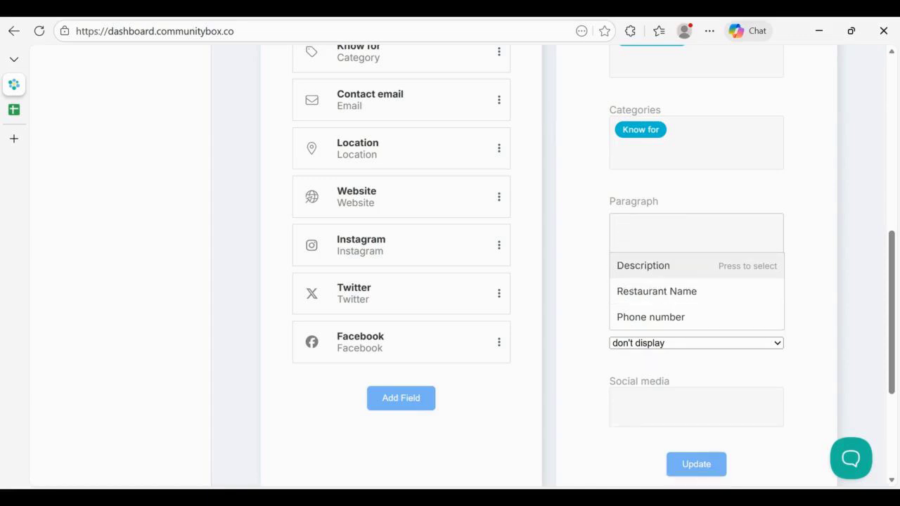
left_click(819, 202)
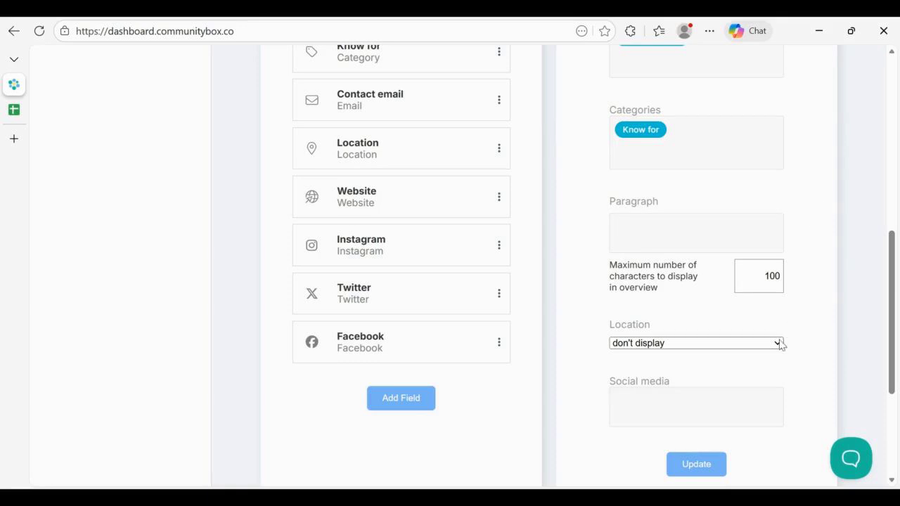
Set the overview's location to the Location field and save the overview changes
left_click(725, 360)
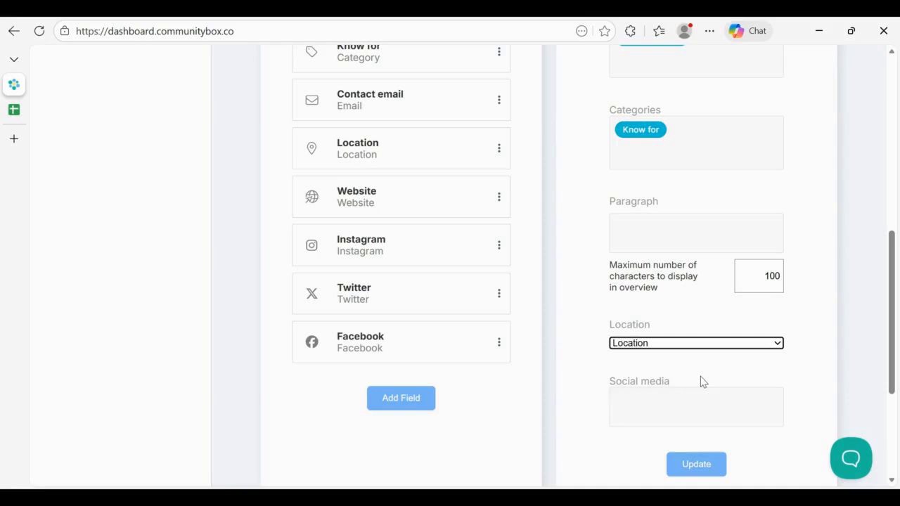
scroll(820, 340, "down", 2)
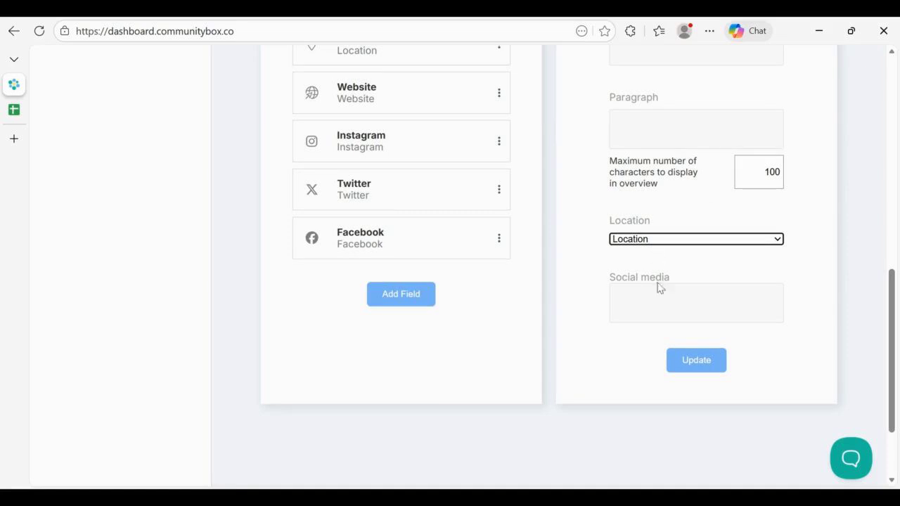
left_click(700, 366)
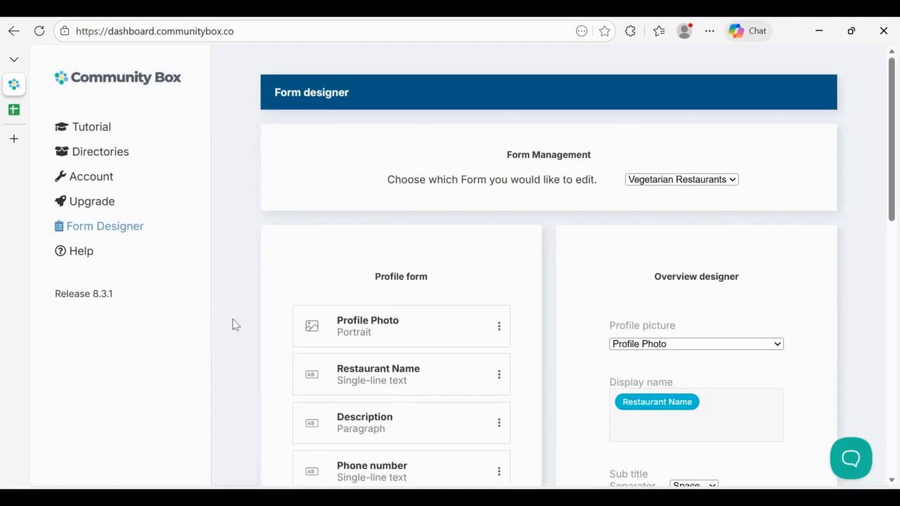
Open the Google Drive import-from-sheet settings in the Vegetarian Restaurants directory's integrations
left_click(90, 163)
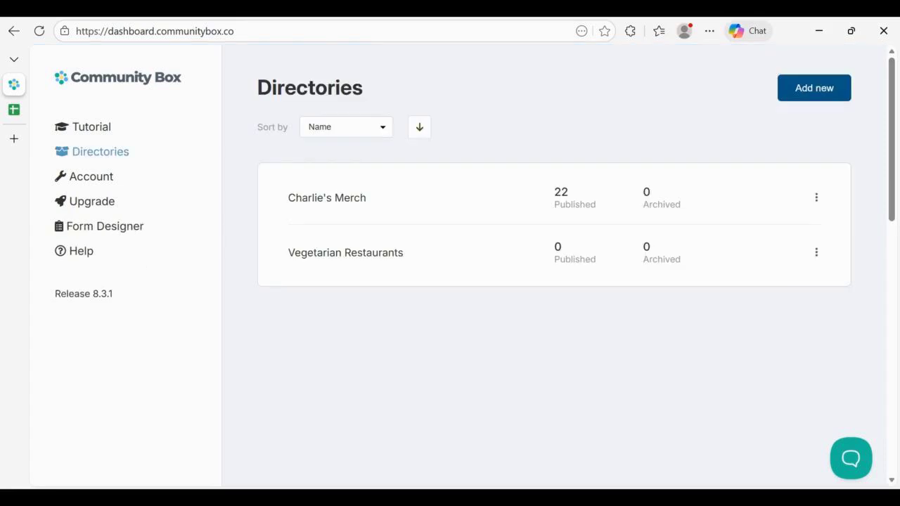
left_click(338, 255)
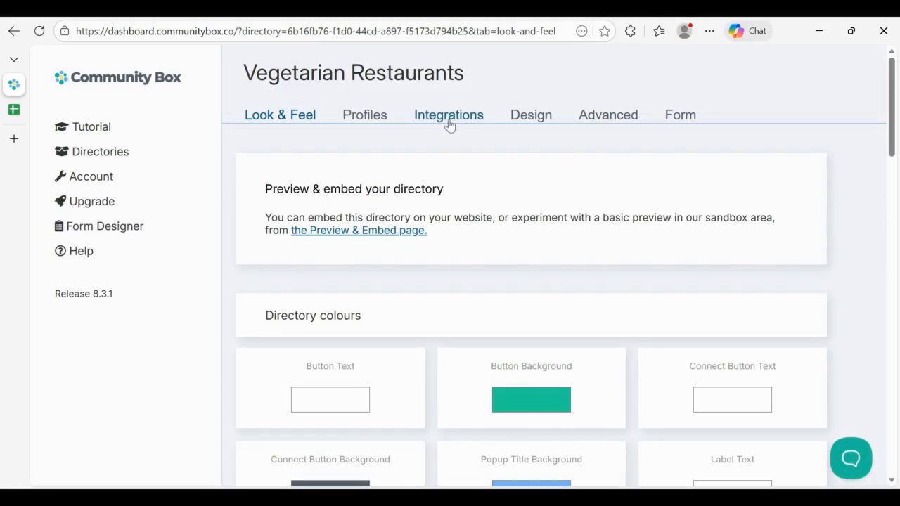
left_click(450, 122)
left_click(301, 160)
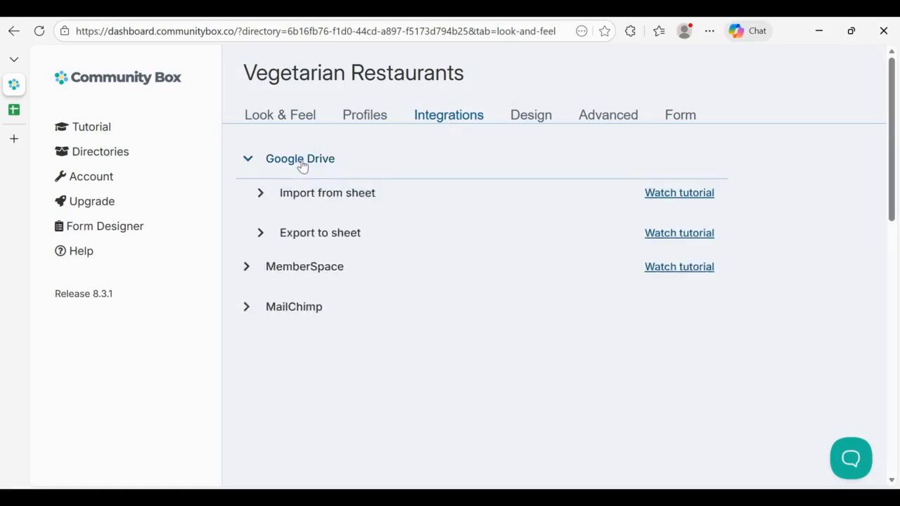
left_click(320, 214)
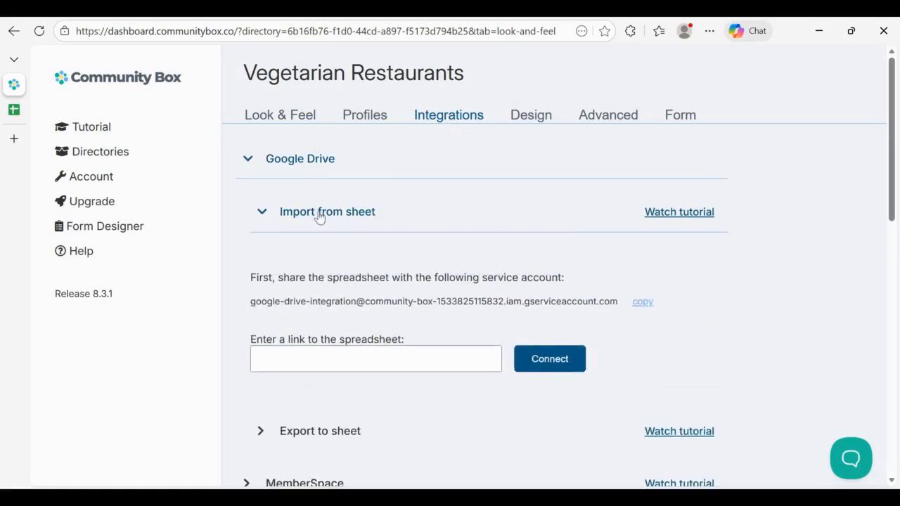
scroll(710, 338, "down", 1)
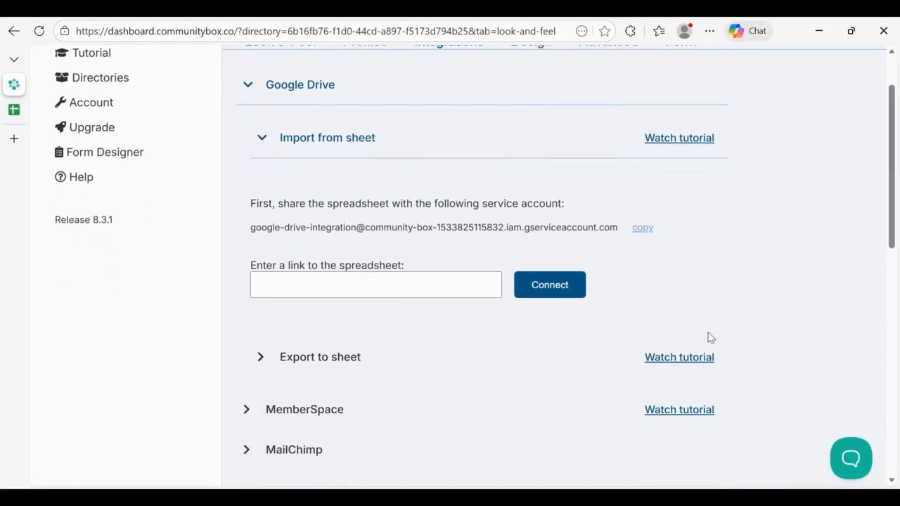
Copy the import's service account address and share the Vegetarian Restaurants Google Sheet with it as Editor, without notifying people
left_click(642, 228)
left_click(15, 112)
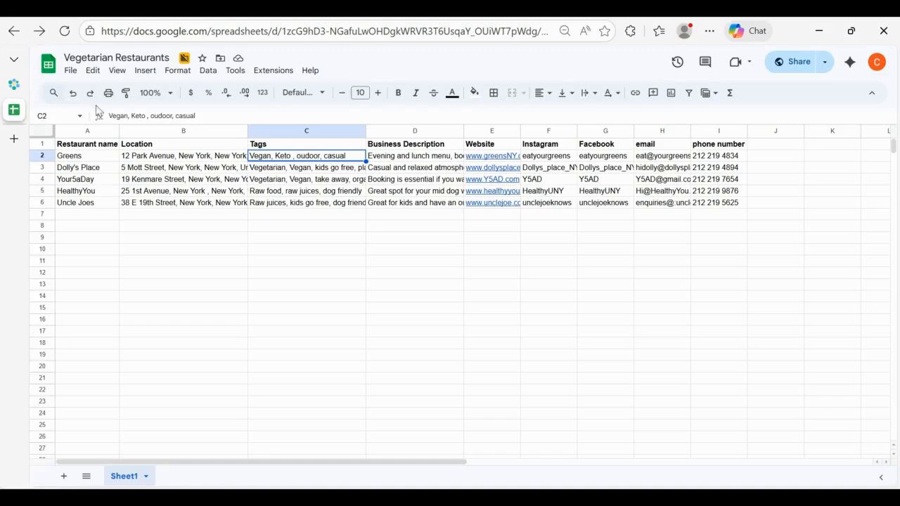
left_click(787, 71)
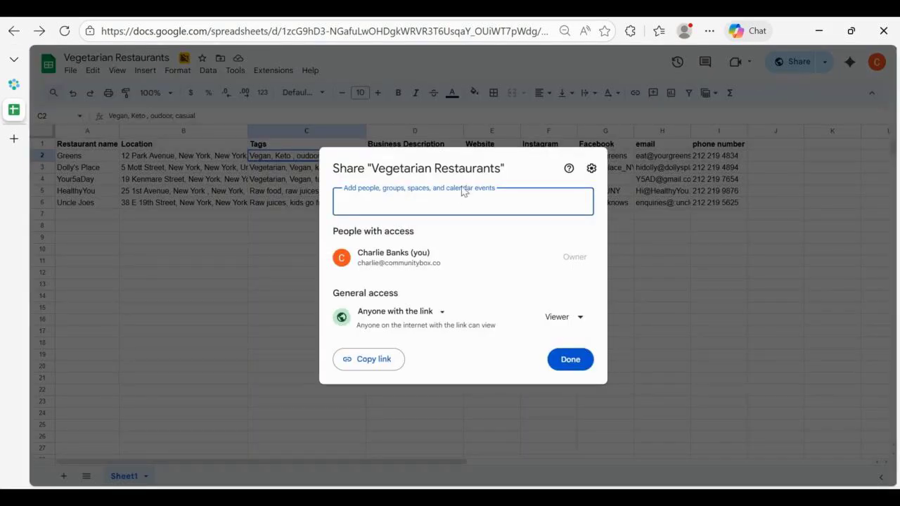
key("ctrl+v")
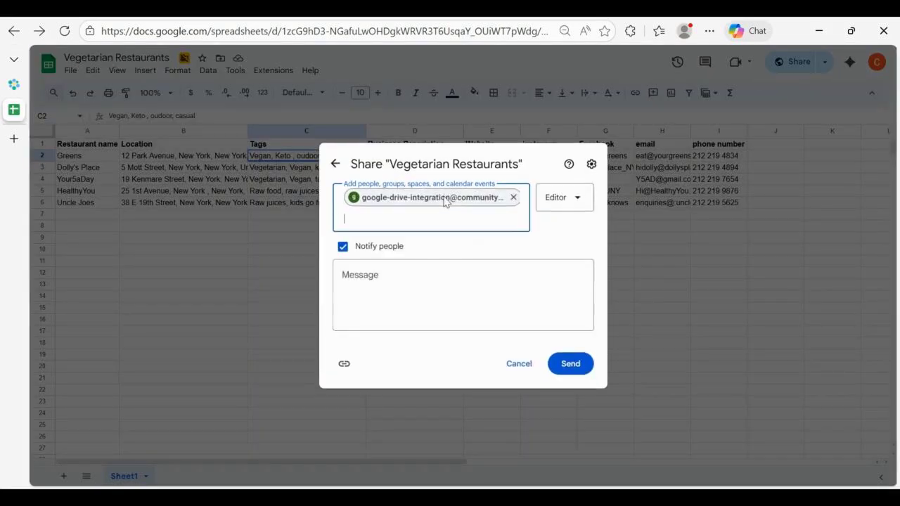
left_click(342, 248)
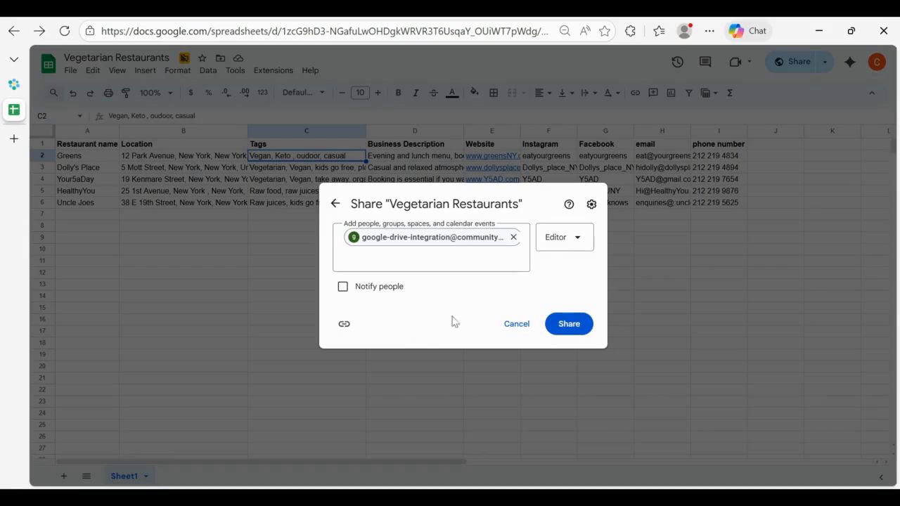
left_click(571, 326)
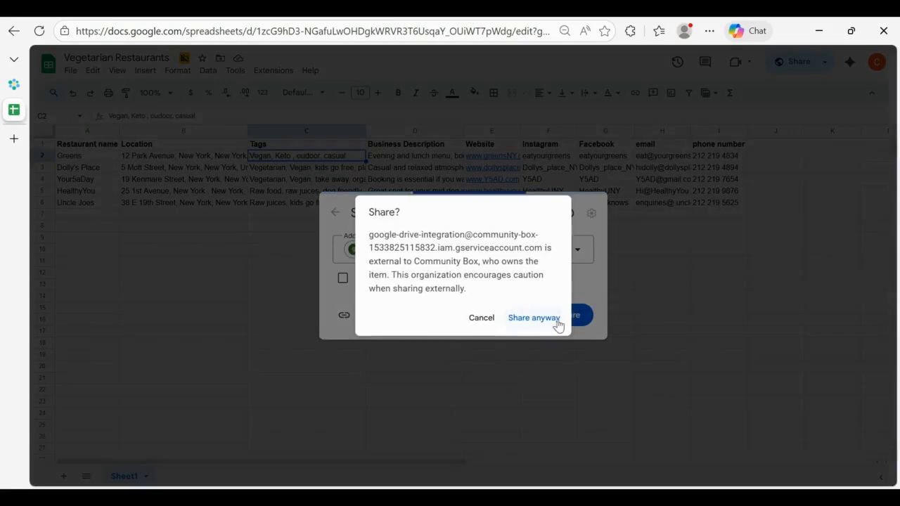
left_click(534, 317)
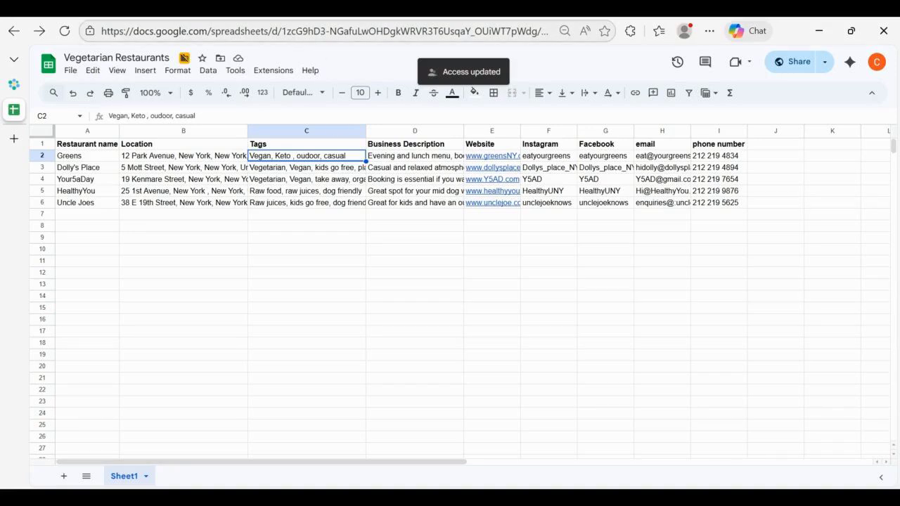
Copy the spreadsheet's ID from its web address and connect the Community Box sheet import with it
left_click_drag(281, 31, 540, 52)
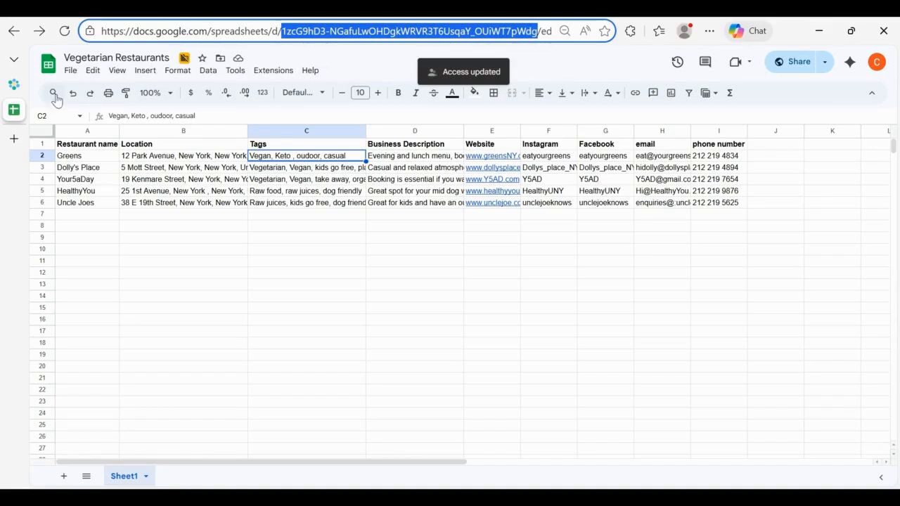
left_click(14, 85)
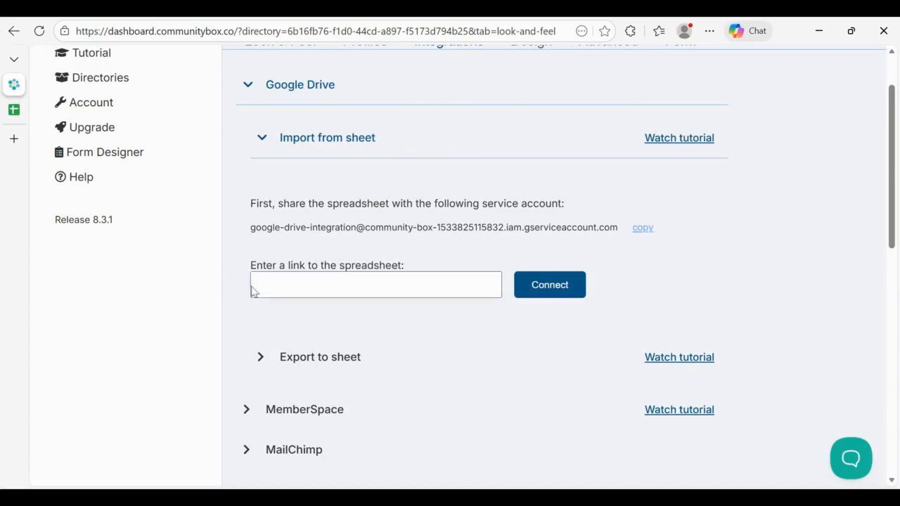
left_click(376, 284)
key("ctrl+v")
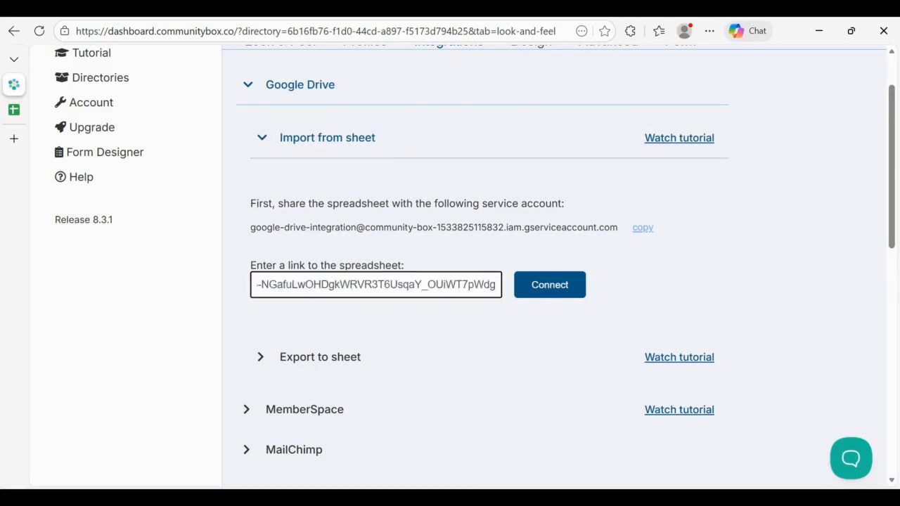
left_click(548, 296)
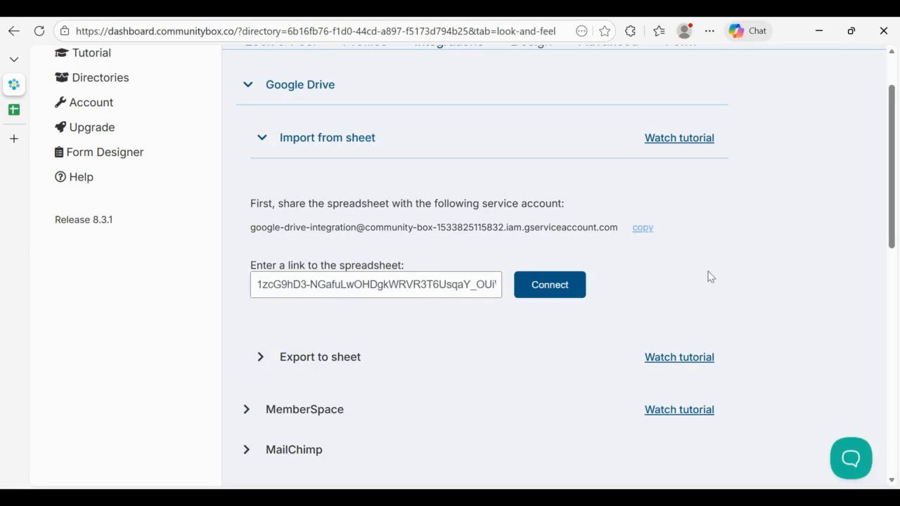
Add a column mapping from the Restaurant Name directory field to the sheet column Restaurant name (A)
scroll(707, 277, "down", 3)
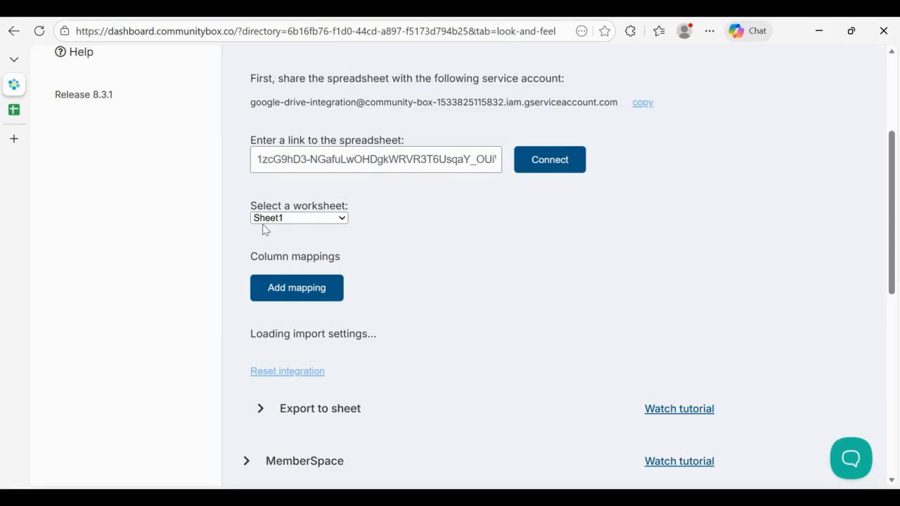
scroll(485, 288, "down", 2)
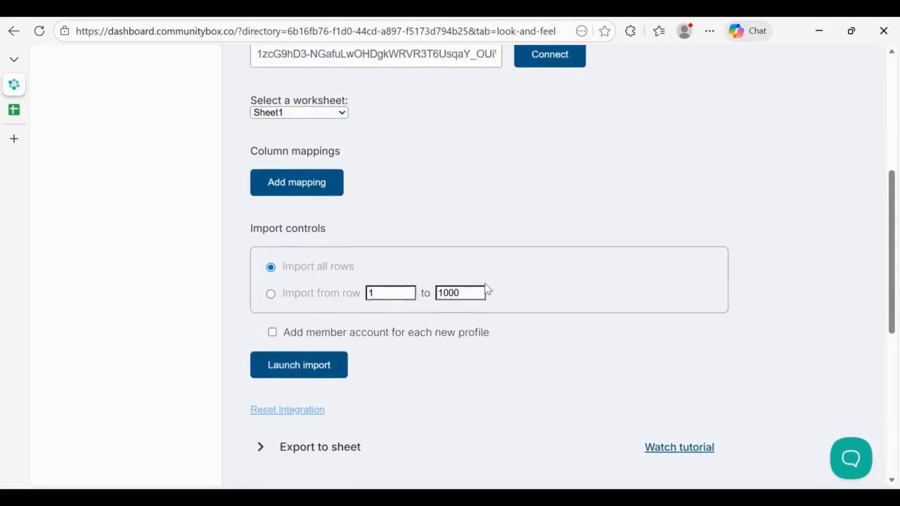
left_click(307, 185)
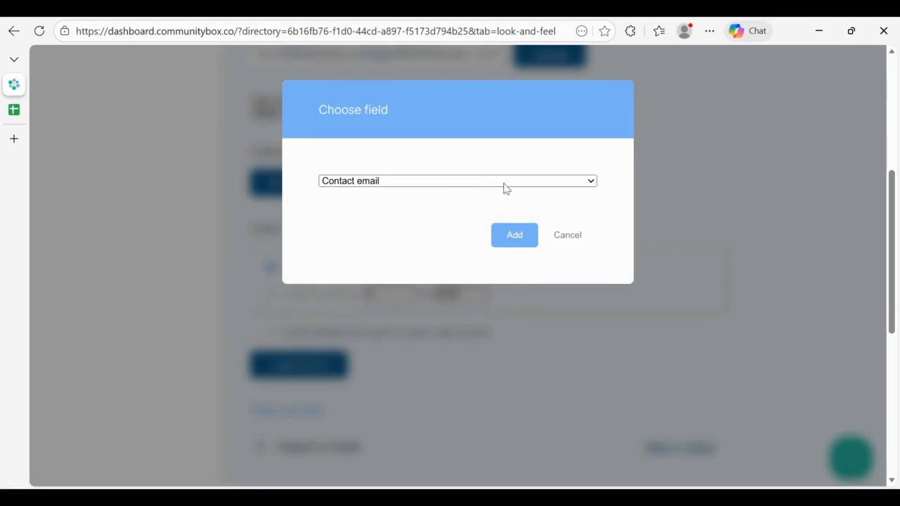
left_click(438, 338)
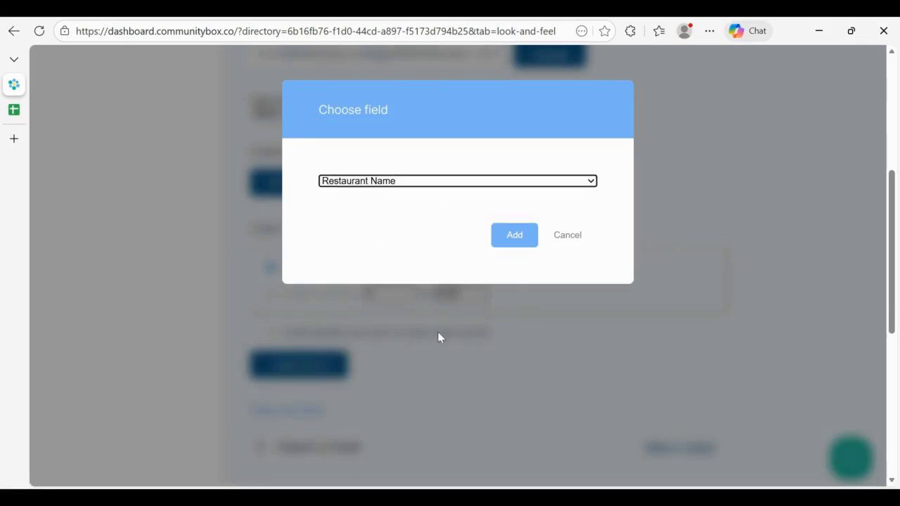
left_click(513, 245)
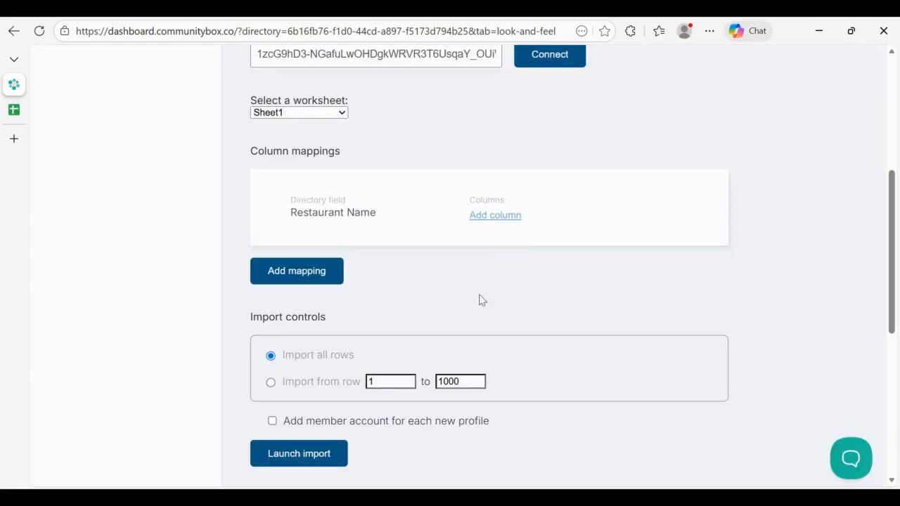
left_click(505, 218)
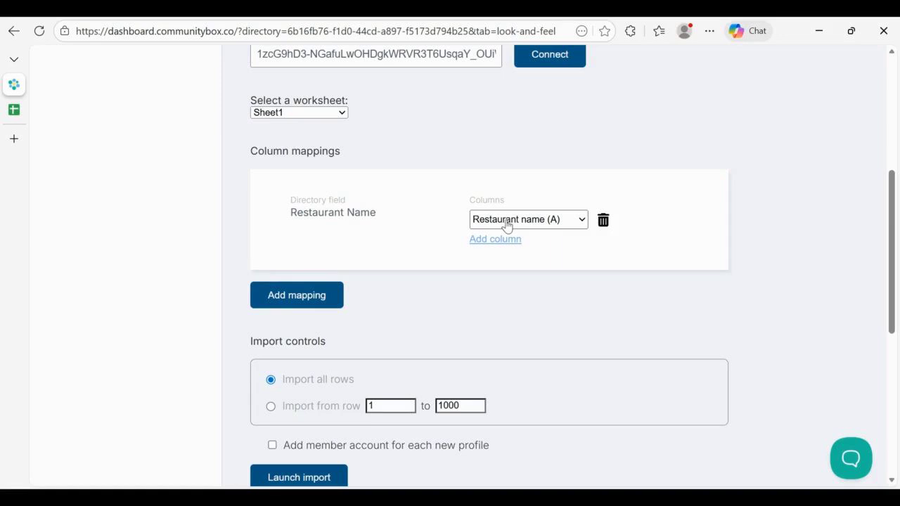
Add a column mapping from the Description directory field to the sheet column Business Description (D)
left_click(320, 294)
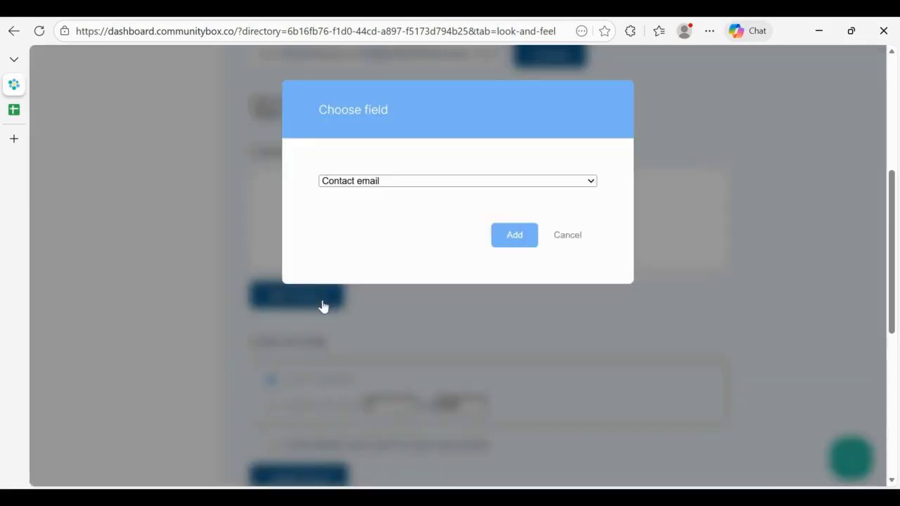
left_click(462, 185)
left_click(442, 194)
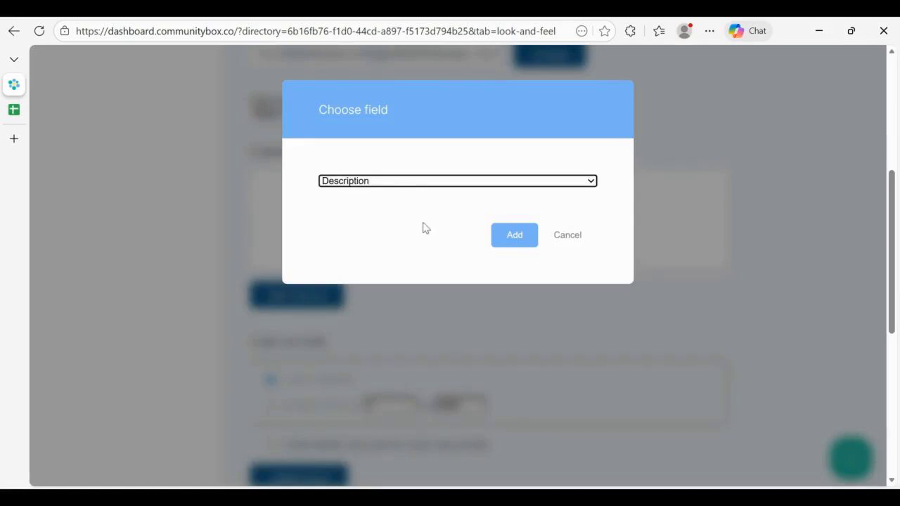
left_click(507, 249)
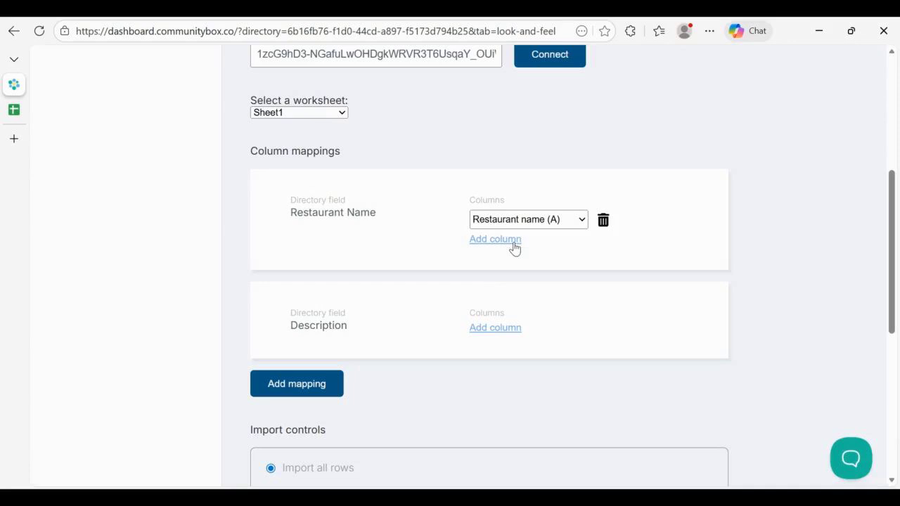
left_click(503, 329)
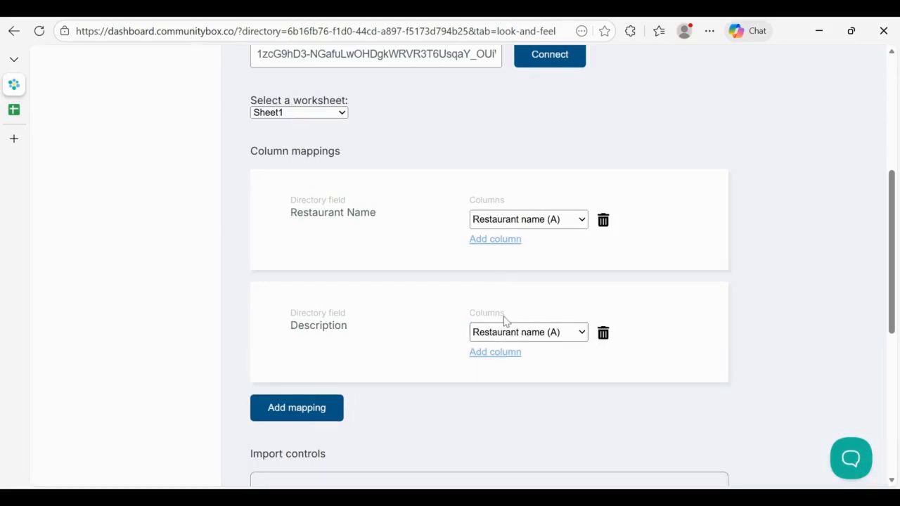
left_click(503, 320)
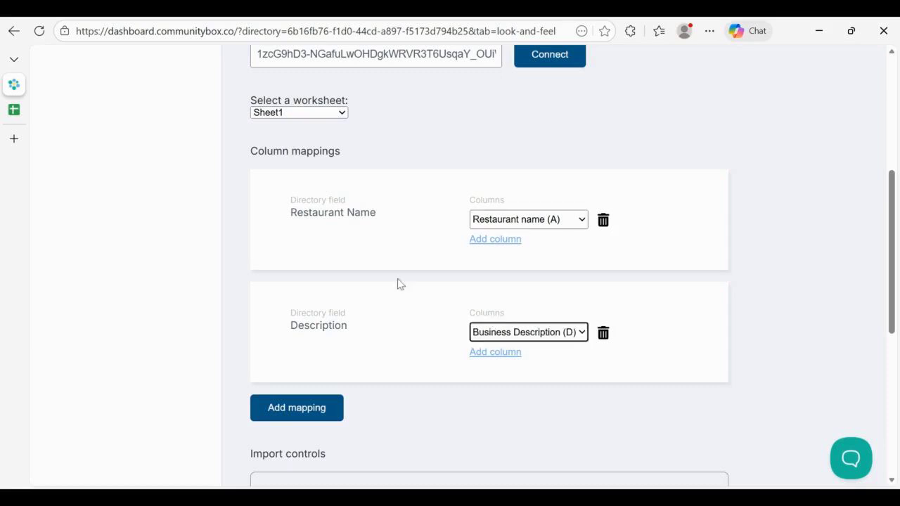
Add a column mapping from the Phone number directory field to the sheet column phone number (I)
left_click(315, 415)
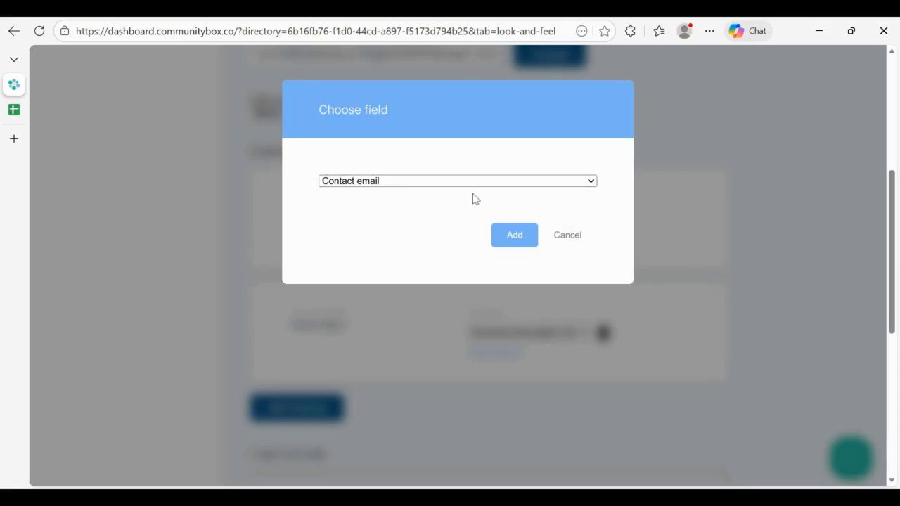
key("Down")
left_click(509, 239)
left_click(518, 441)
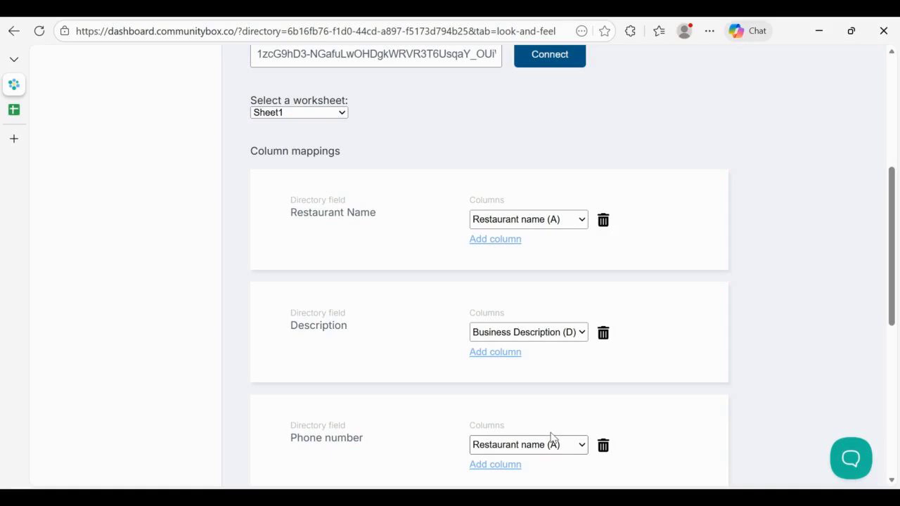
left_click(520, 426)
Add a column mapping from the Known for directory field to the sheet column Tags (C)
scroll(812, 360, "down", 5)
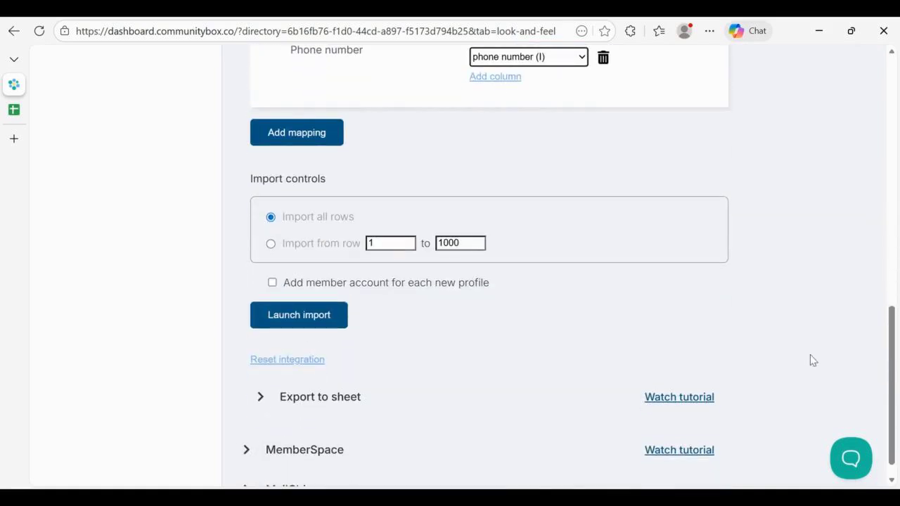
left_click(323, 135)
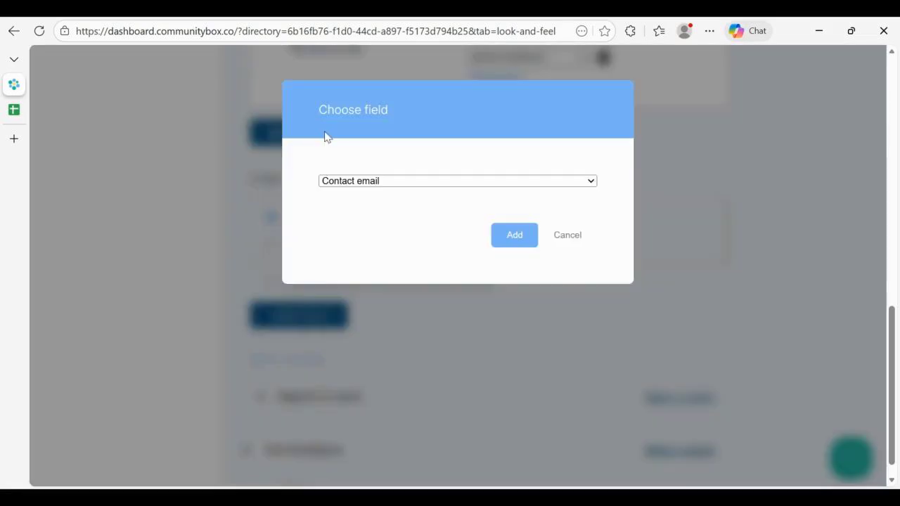
left_click(384, 183)
left_click(387, 239)
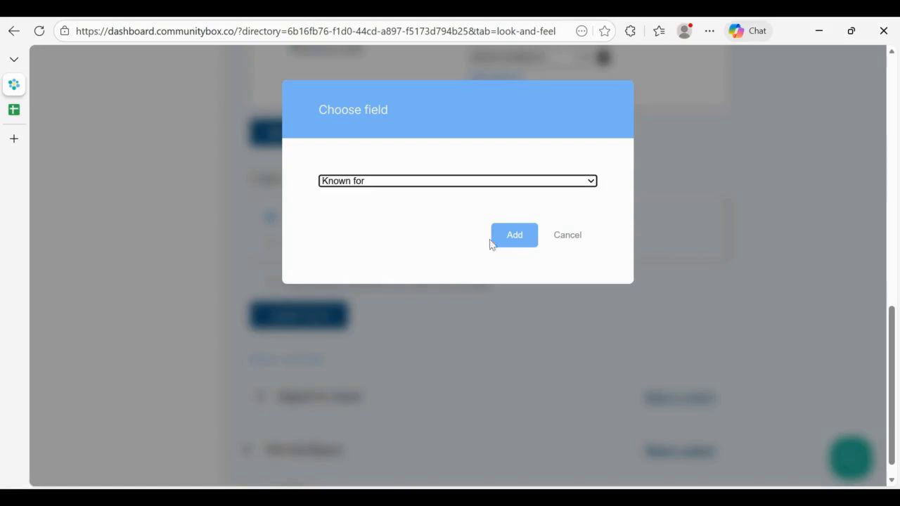
left_click(511, 239)
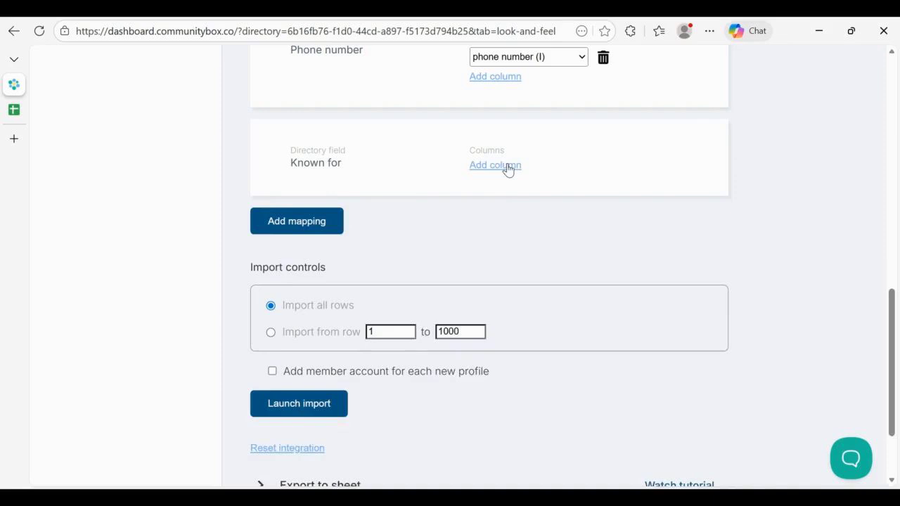
left_click(507, 168)
left_click(510, 171)
left_click(509, 224)
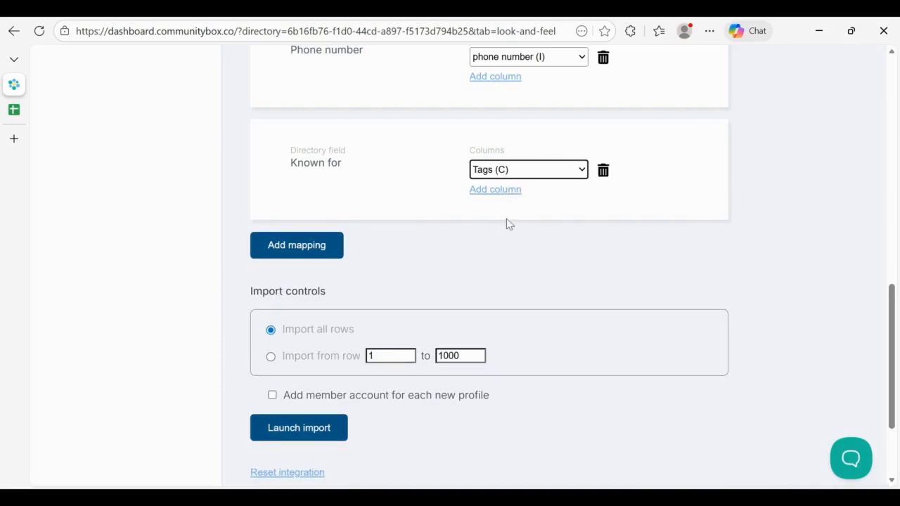
Add a column mapping from the Location directory field to the sheet column Location (B)
left_click(274, 251)
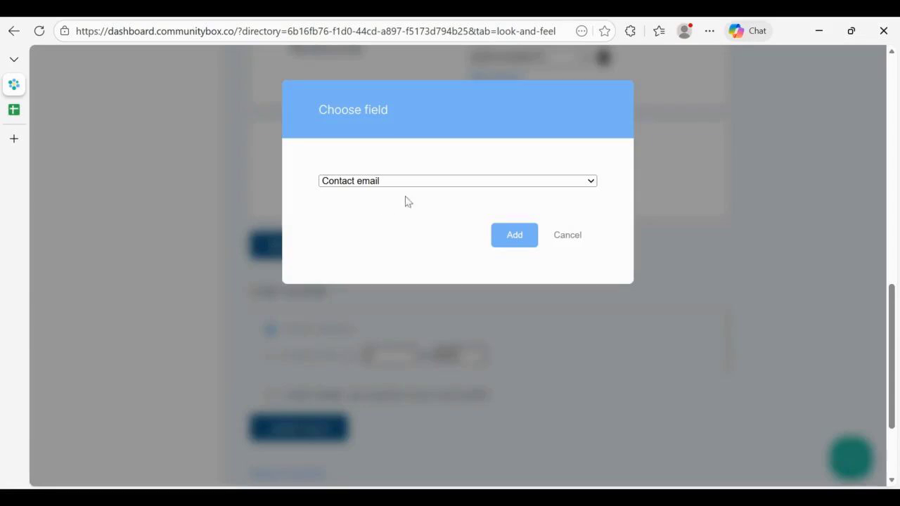
left_click(431, 255)
left_click(500, 244)
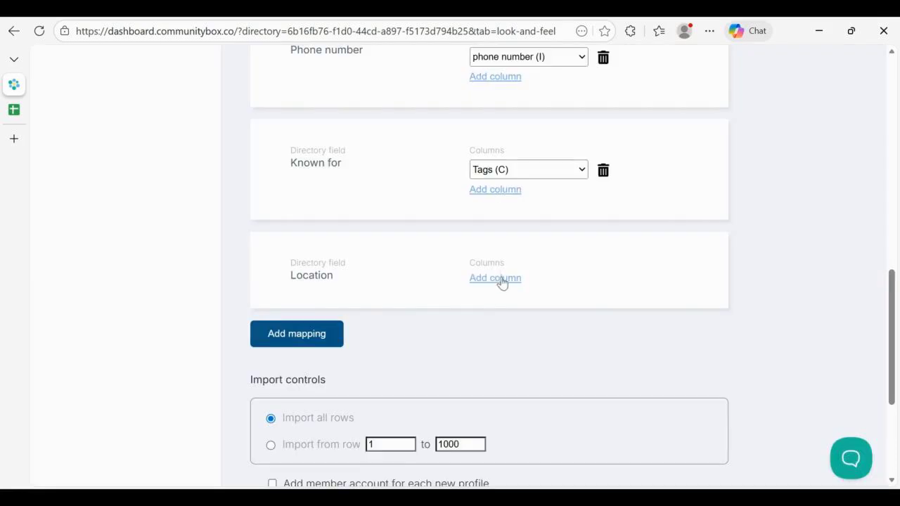
left_click(501, 280)
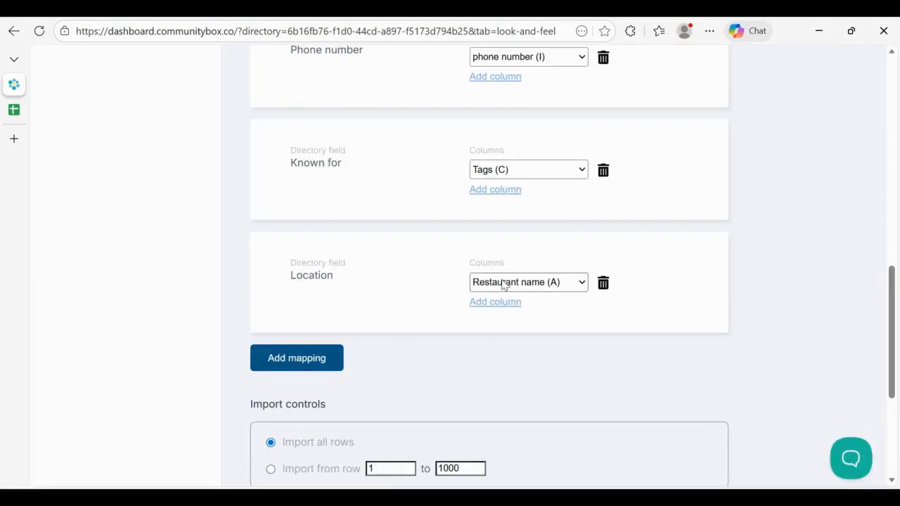
left_click(500, 300)
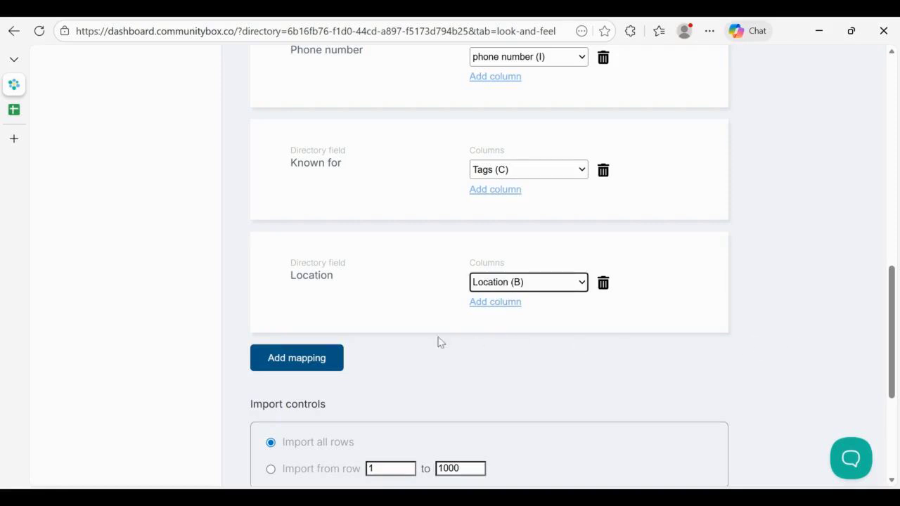
Add a column mapping from the Contact email directory field to the sheet column email (H)
left_click(313, 362)
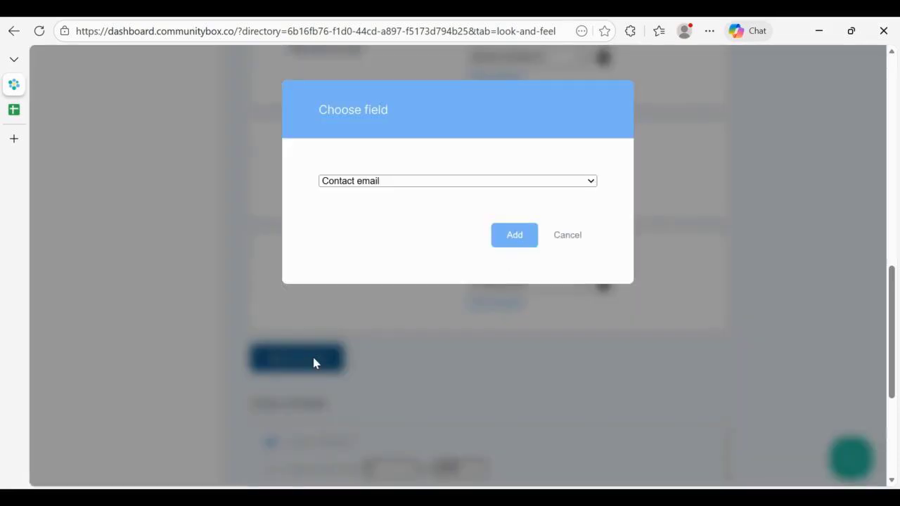
left_click(517, 240)
left_click(496, 391)
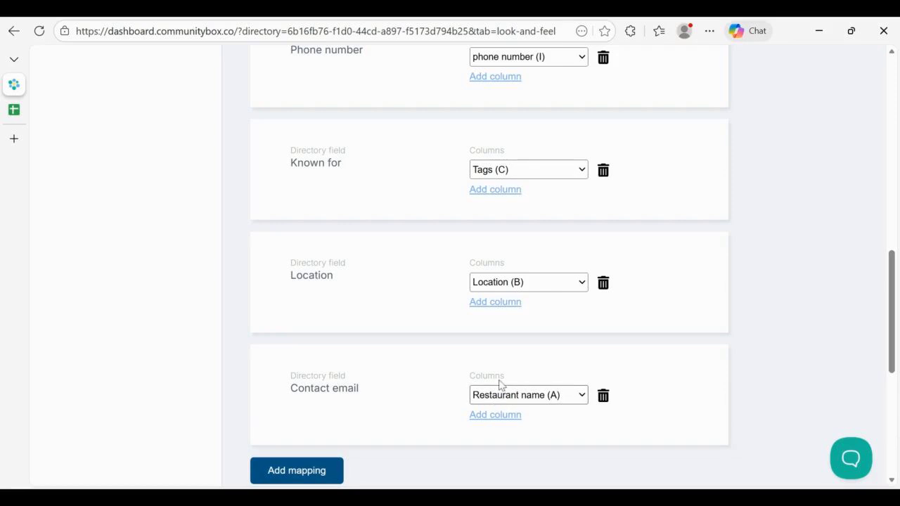
left_click(501, 392)
left_click(500, 365)
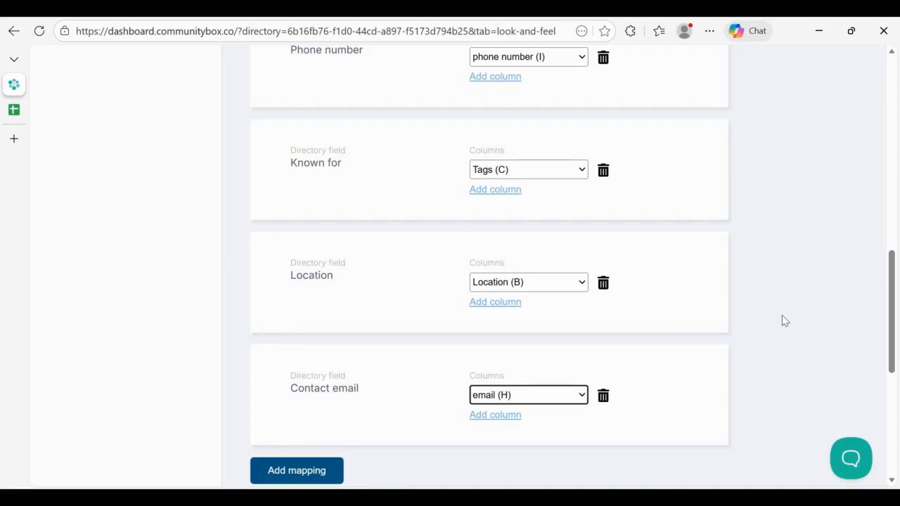
left_click(782, 315)
Launch the import of all sheet rows into the directory and dismiss the import dialog when it finishes
scroll(782, 315, "down", 3)
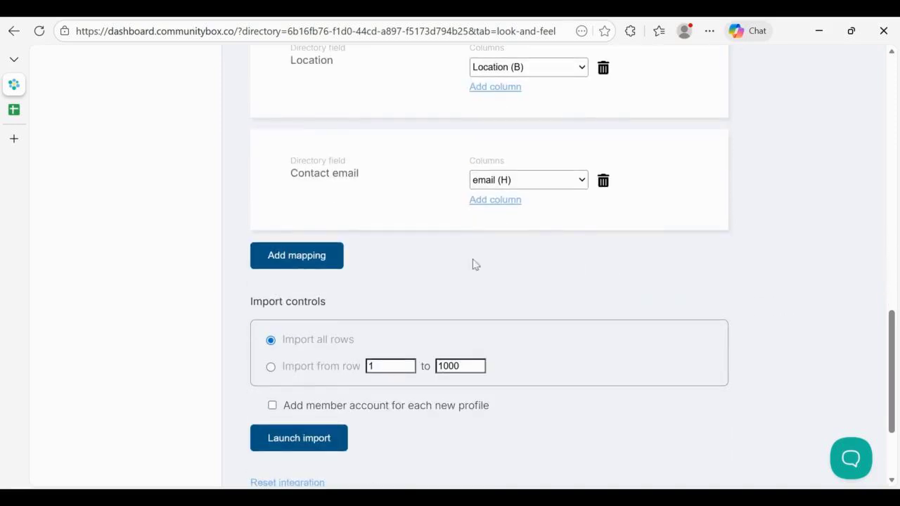
scroll(416, 275, "down", 2)
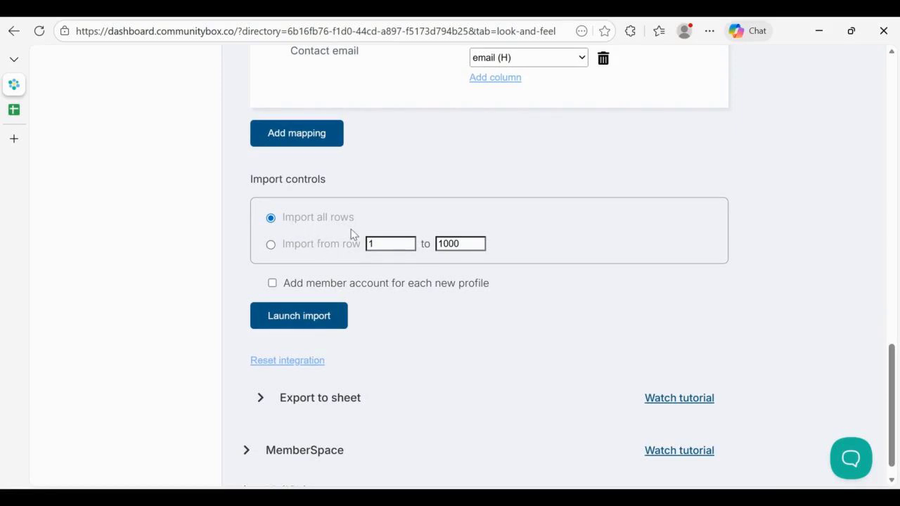
left_click(307, 323)
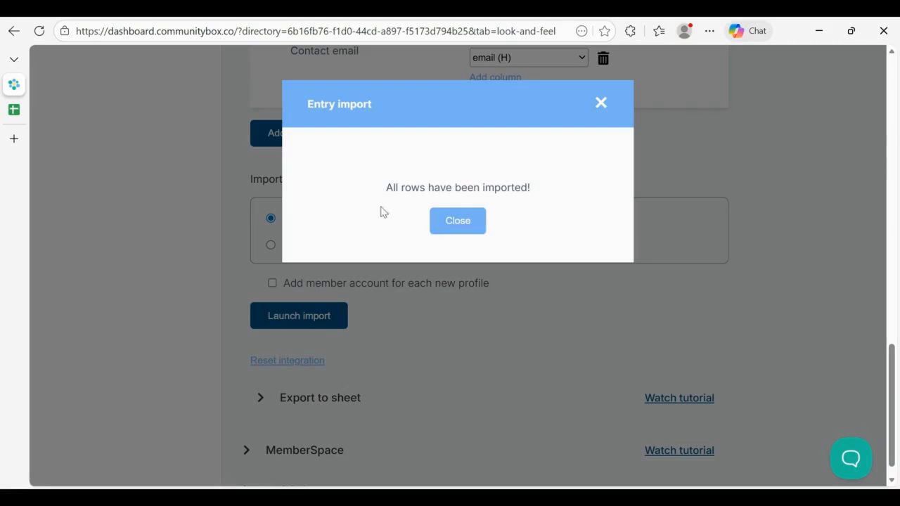
left_click(461, 223)
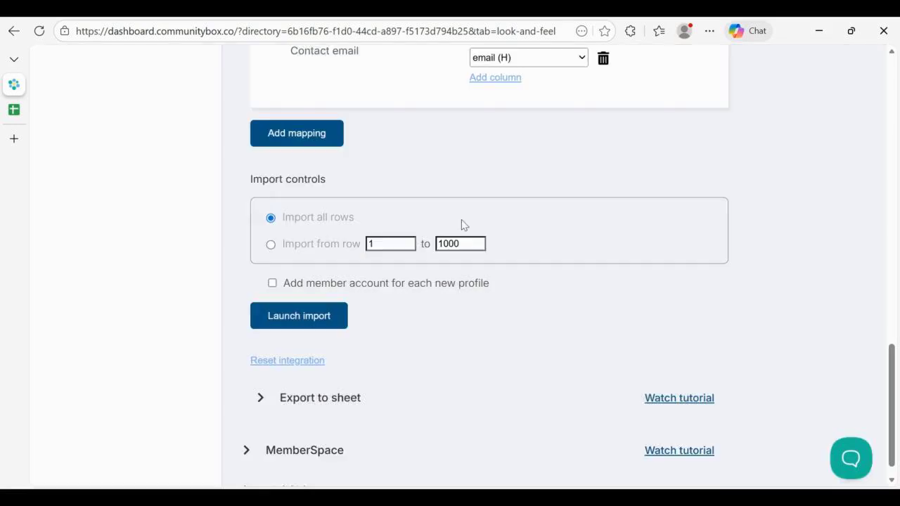
View the Vegetarian Restaurants directory's profiles to check the imported entries
scroll(821, 186, "up", 5)
scroll(821, 186, "up", 10)
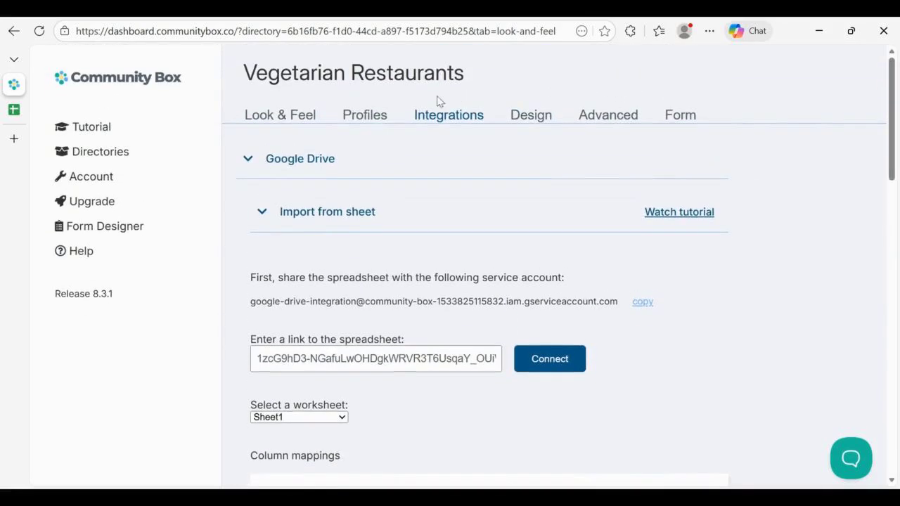
left_click(375, 122)
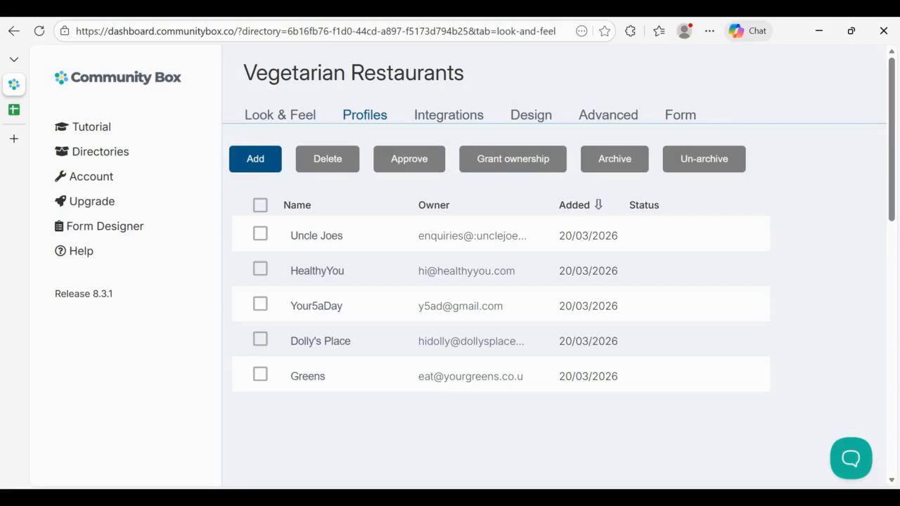
Preview the Vegetarian Restaurants directory from its Preview & Embed page and examine the map and restaurant entries
left_click(297, 114)
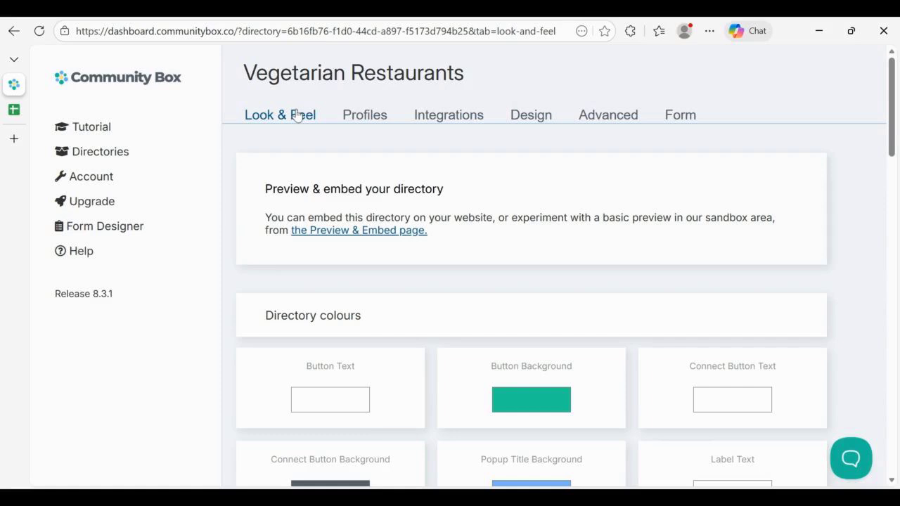
left_click(329, 237)
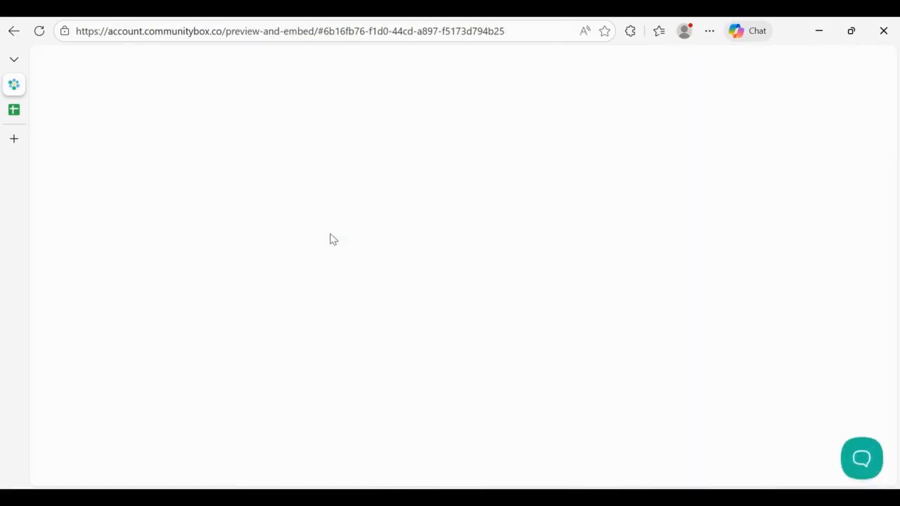
scroll(502, 278, "down", 3)
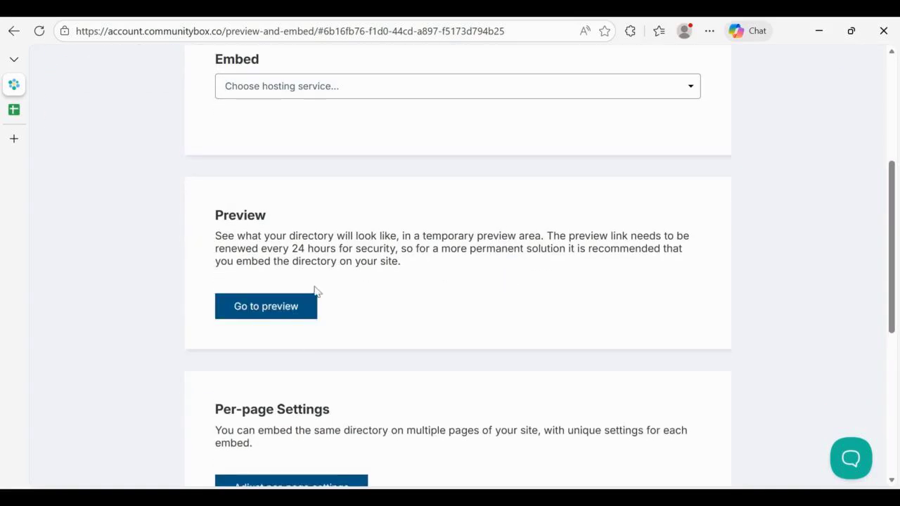
left_click(295, 316)
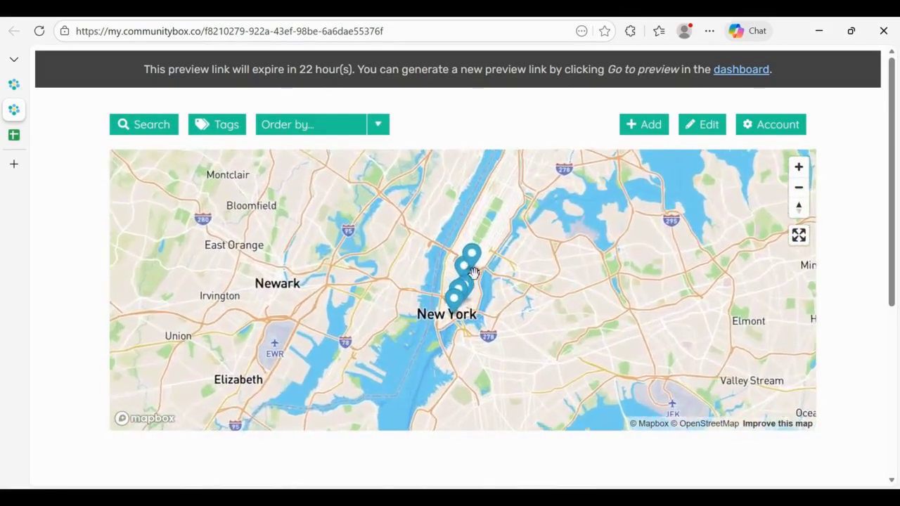
scroll(848, 316, "down", 4)
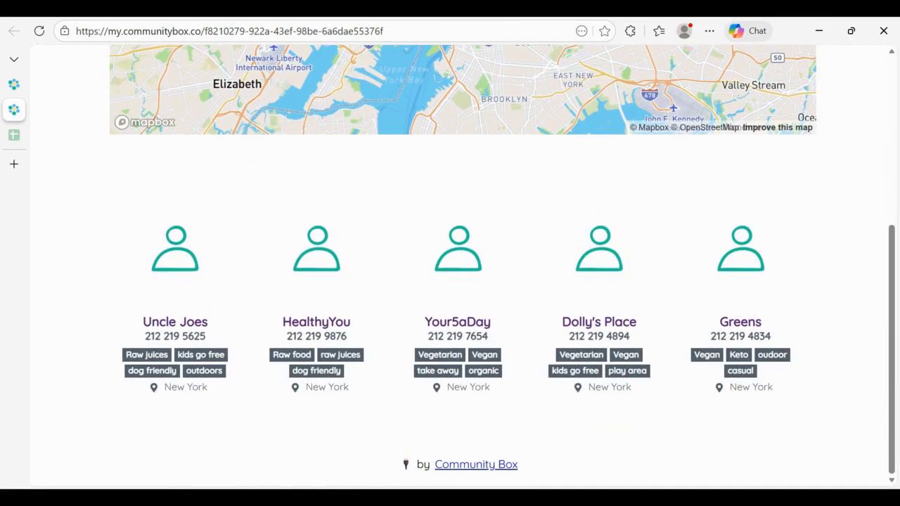
scroll(450, 260, "up", 3)
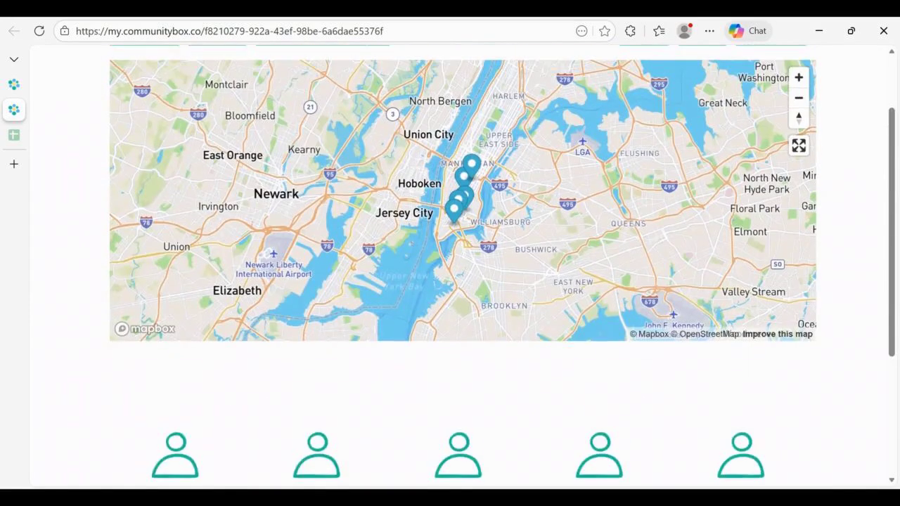